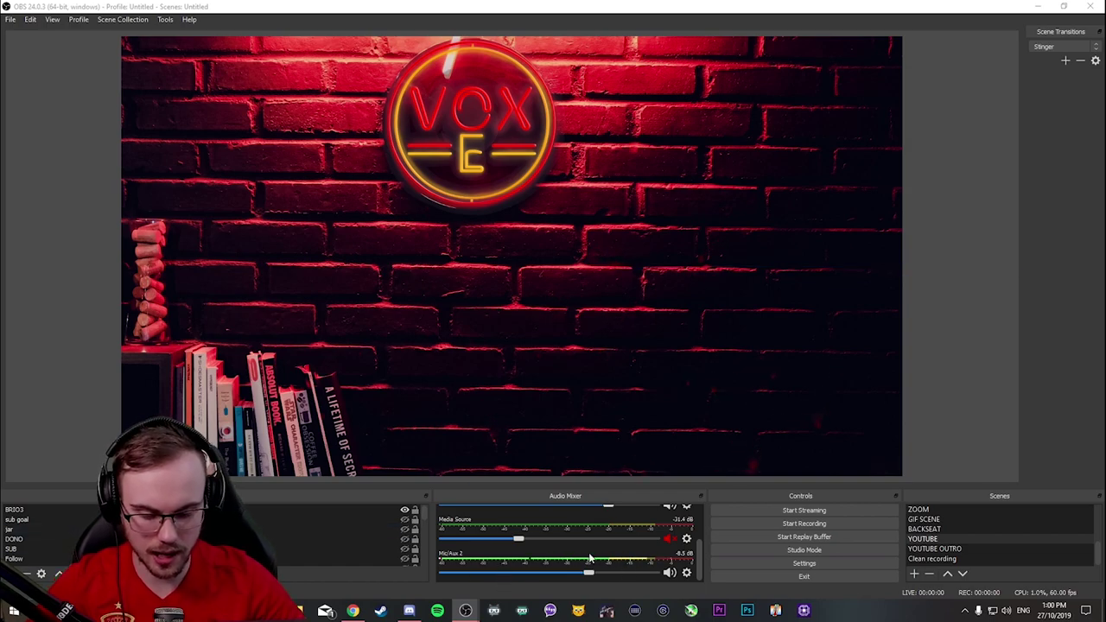
# Open the Mic/Aux 2 filters window, move it over the preview, and show the filter types.
pyautogui.click(686, 572)
pyautogui.click(720, 539)
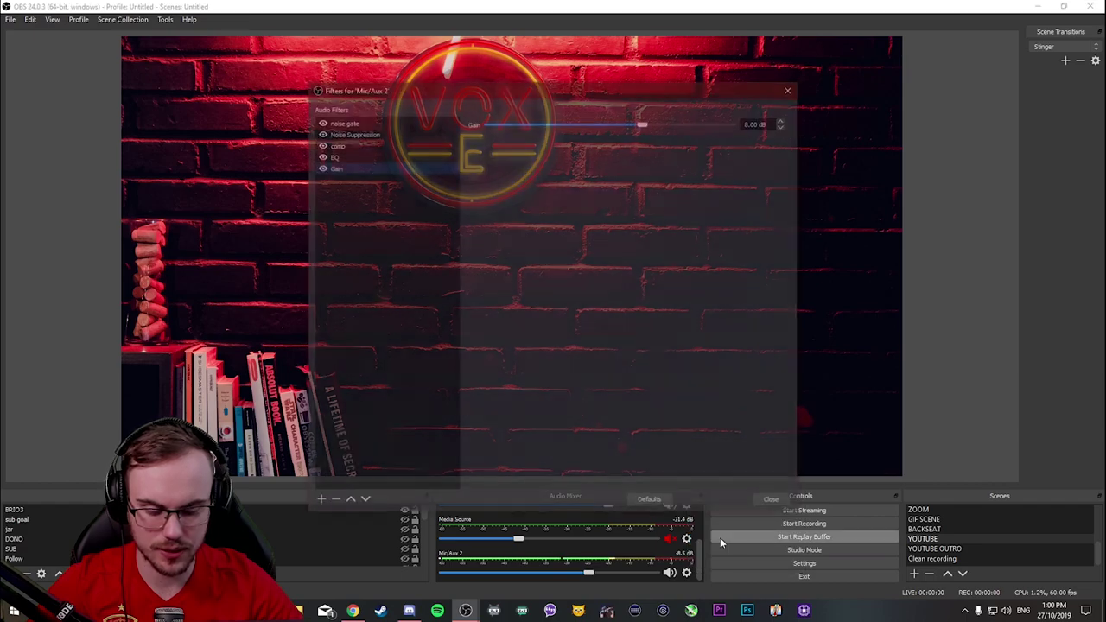
pyautogui.moveTo(507, 87); pyautogui.dragTo(724, 113)
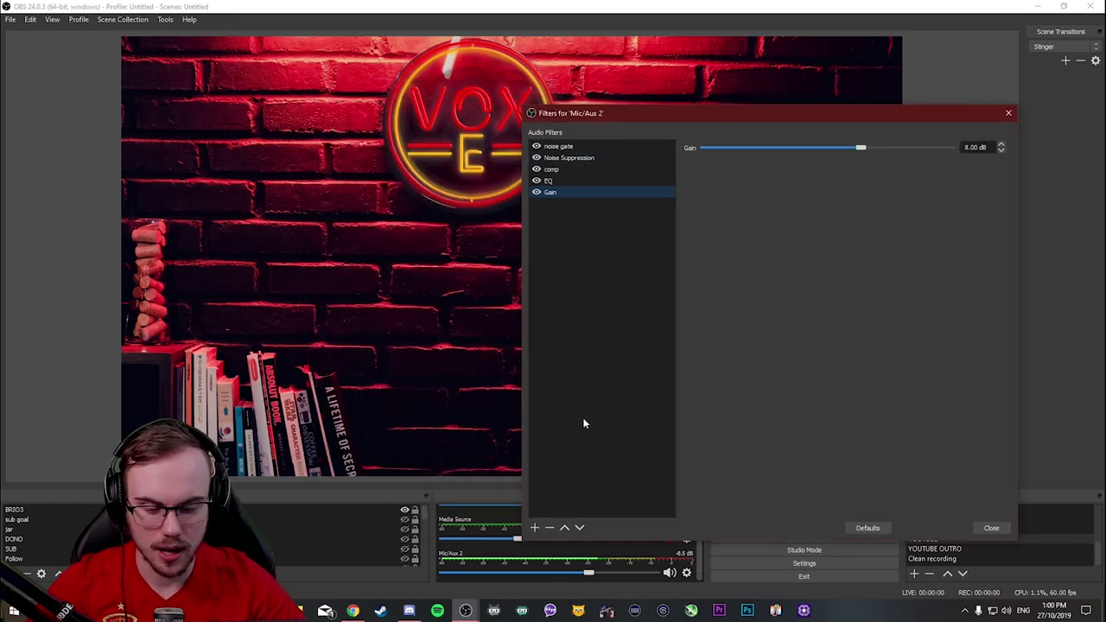
pyautogui.click(535, 528)
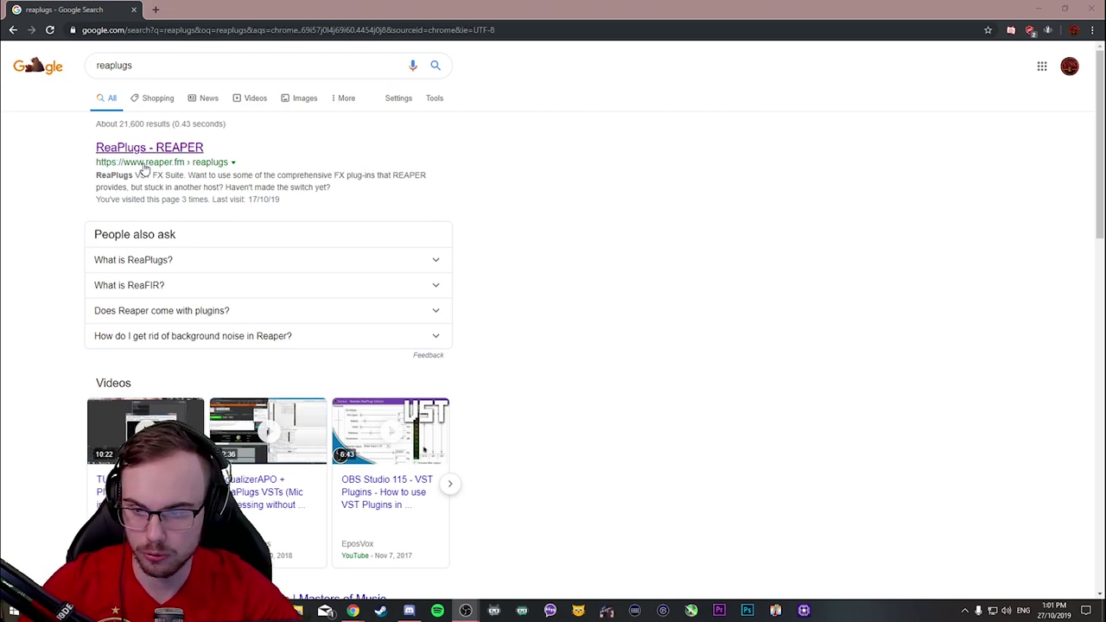
# Download and launch the 64-bit ReaPlugs VST v2.36 installer from the reaper.fm ReaPlugs page.
pyautogui.click(184, 153)
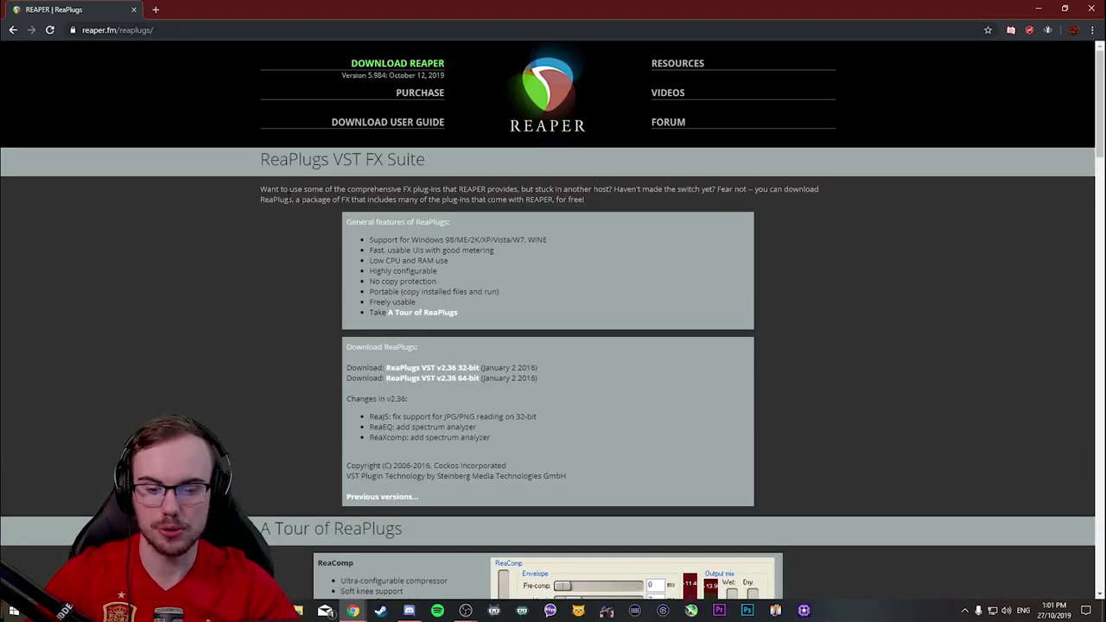
pyautogui.click(460, 384)
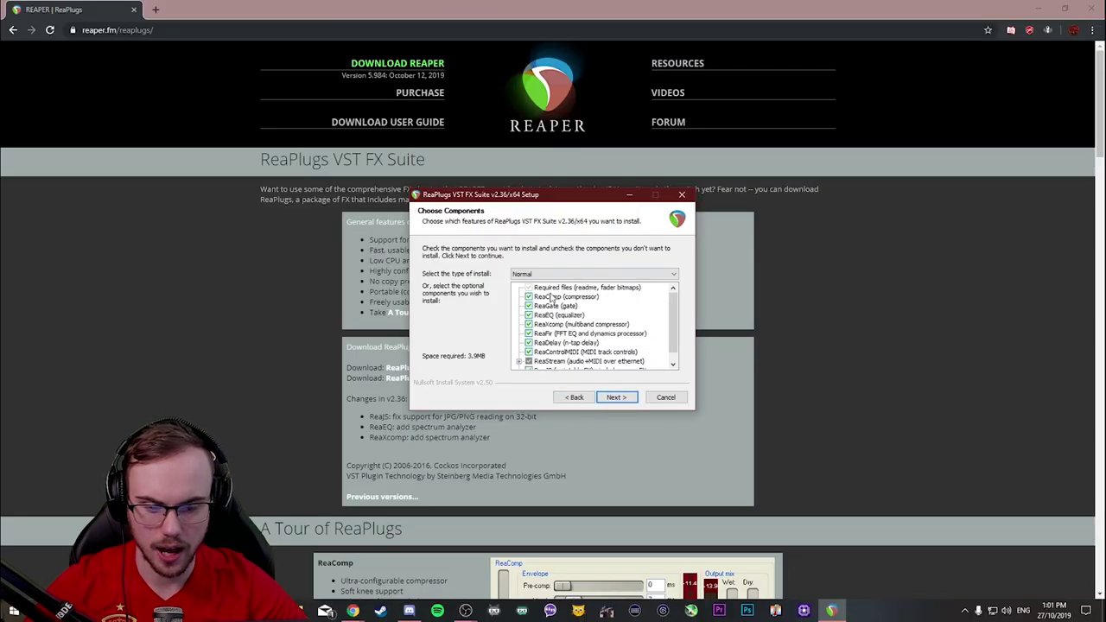
# Install ReaPlugs with default components into C:\Program Files\VSTPlugins\ReaPlugs.
pyautogui.scroll(-1, 675, 316)
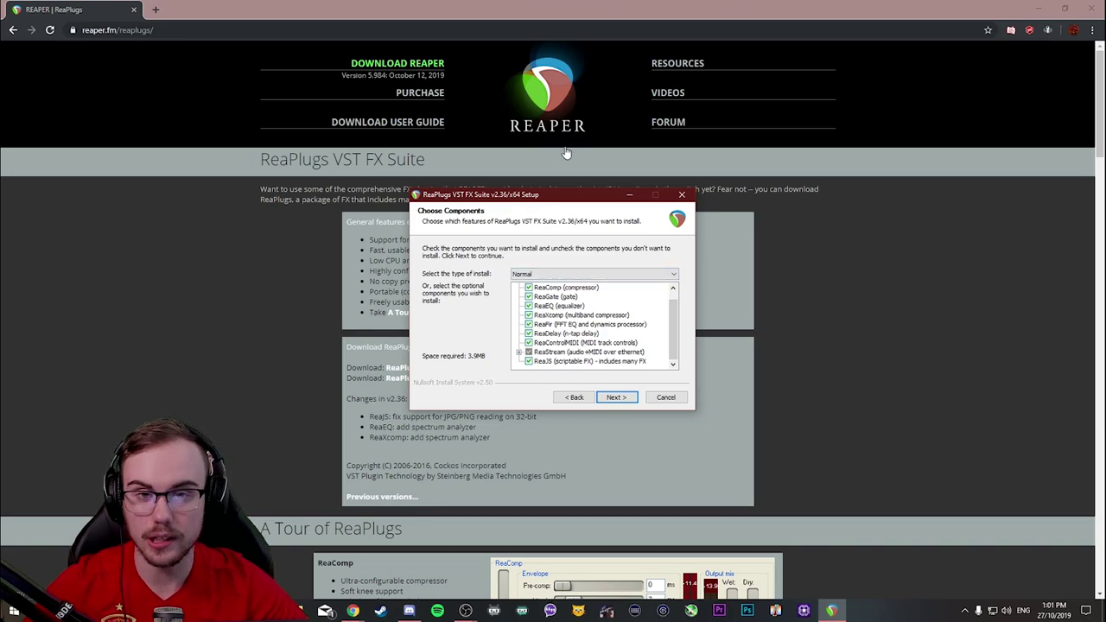
pyautogui.click(616, 397)
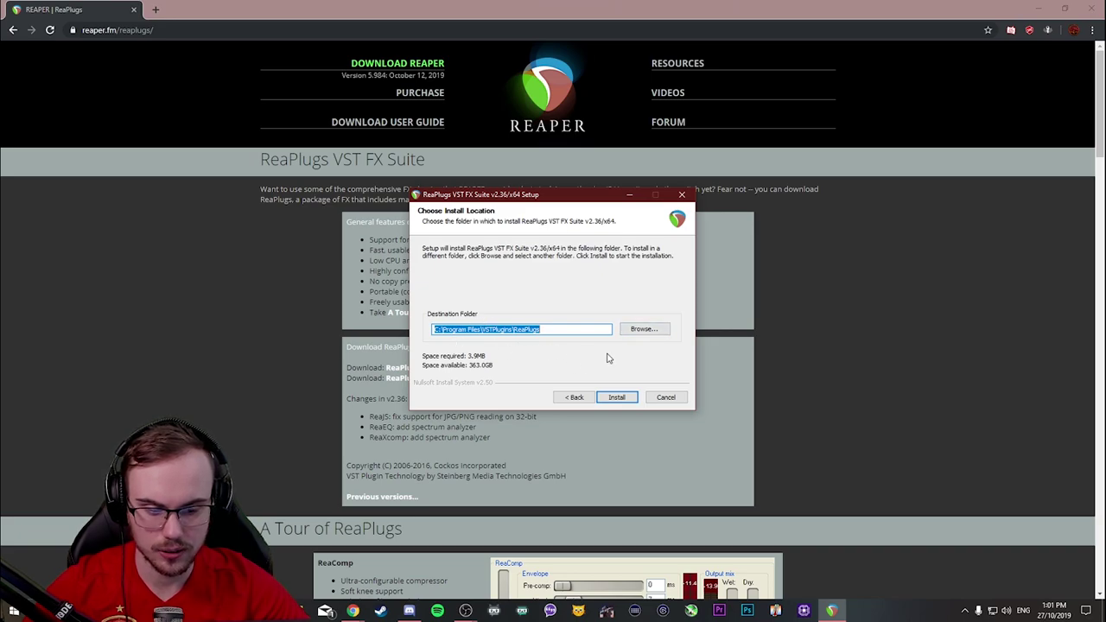
pyautogui.click(613, 399)
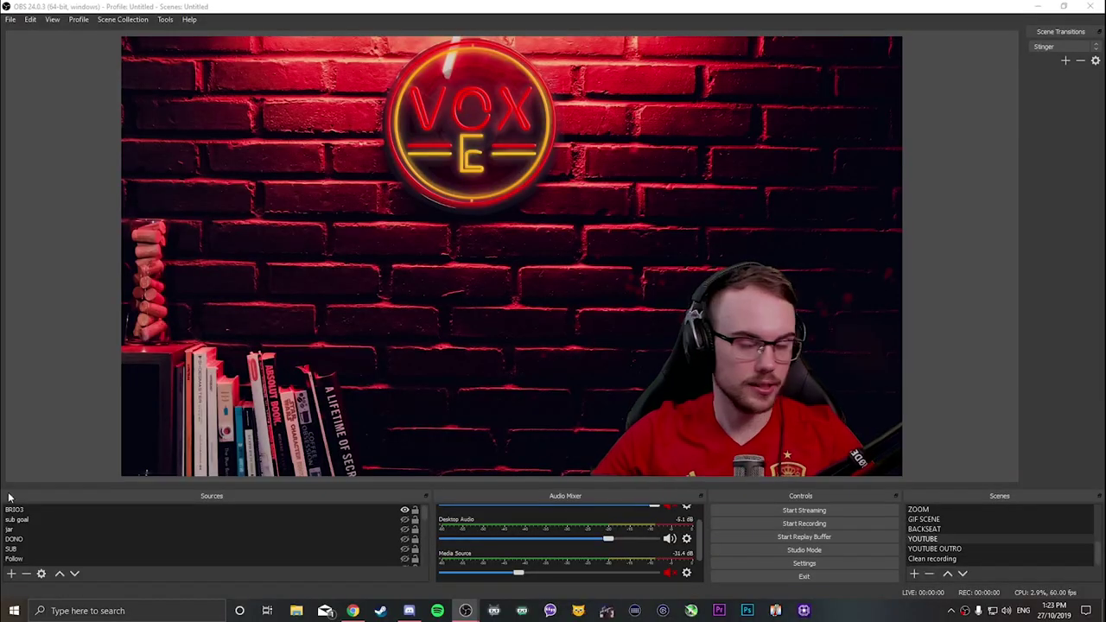
# Select the webcam source, then reopen the Mic/Aux 2 filters window and reposition it.
pyautogui.click(483, 375)
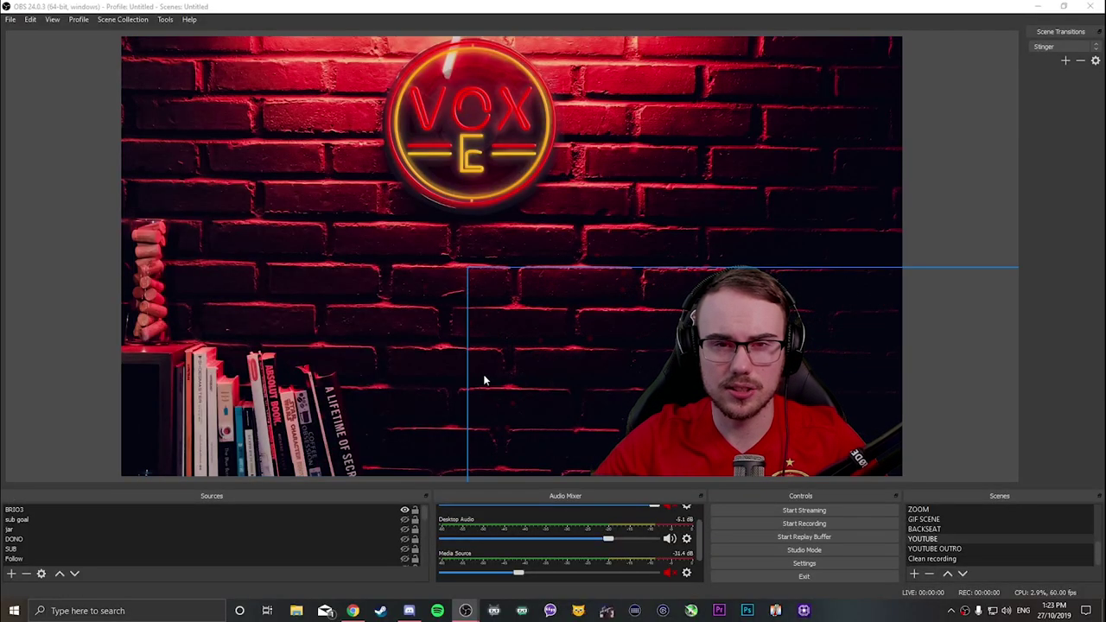
pyautogui.click(611, 401)
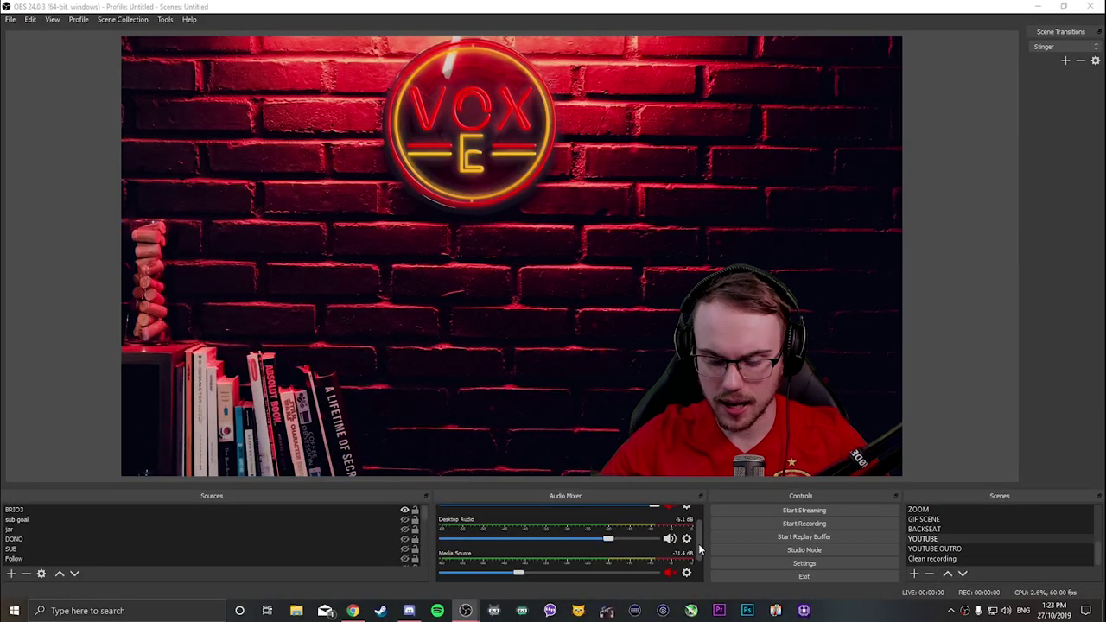
pyautogui.moveTo(702, 541); pyautogui.dragTo(699, 566)
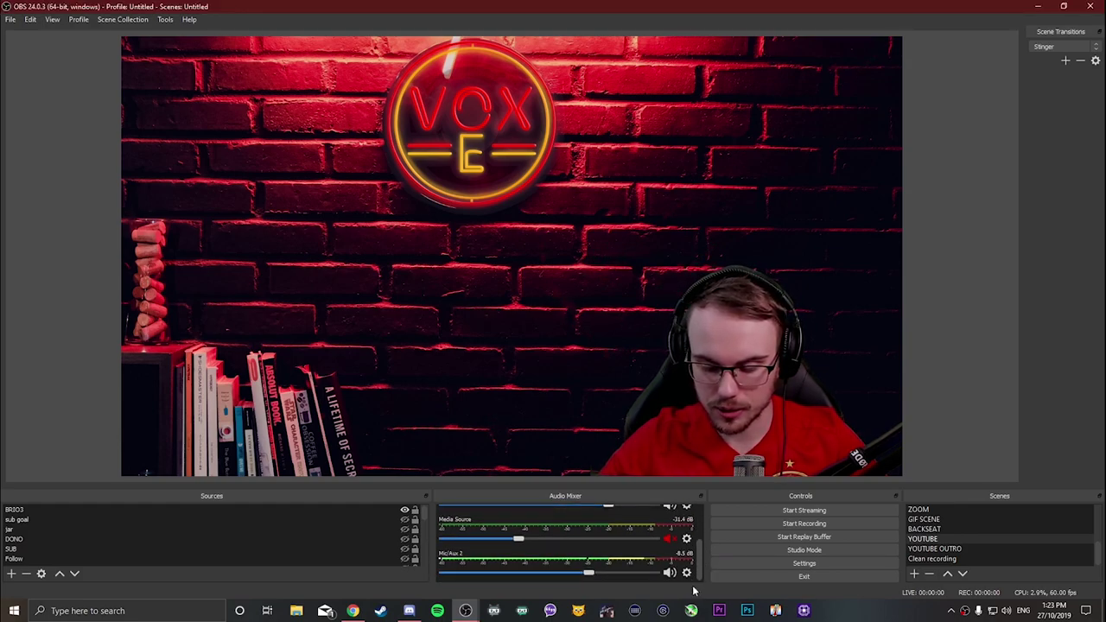
pyautogui.click(688, 573)
pyautogui.click(714, 540)
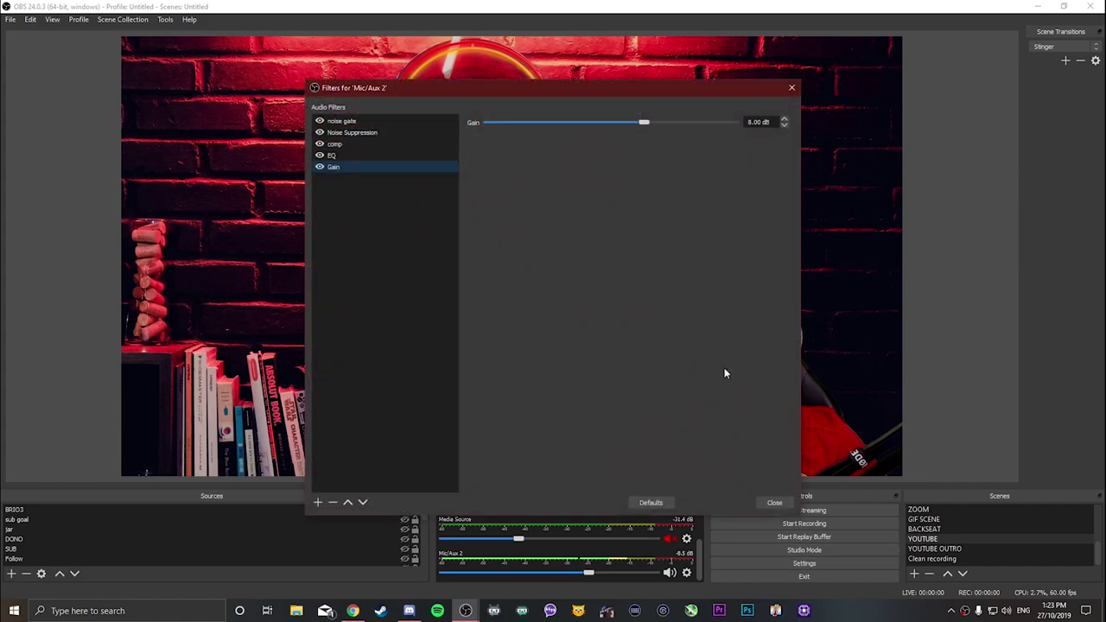
pyautogui.moveTo(486, 88); pyautogui.dragTo(731, 70)
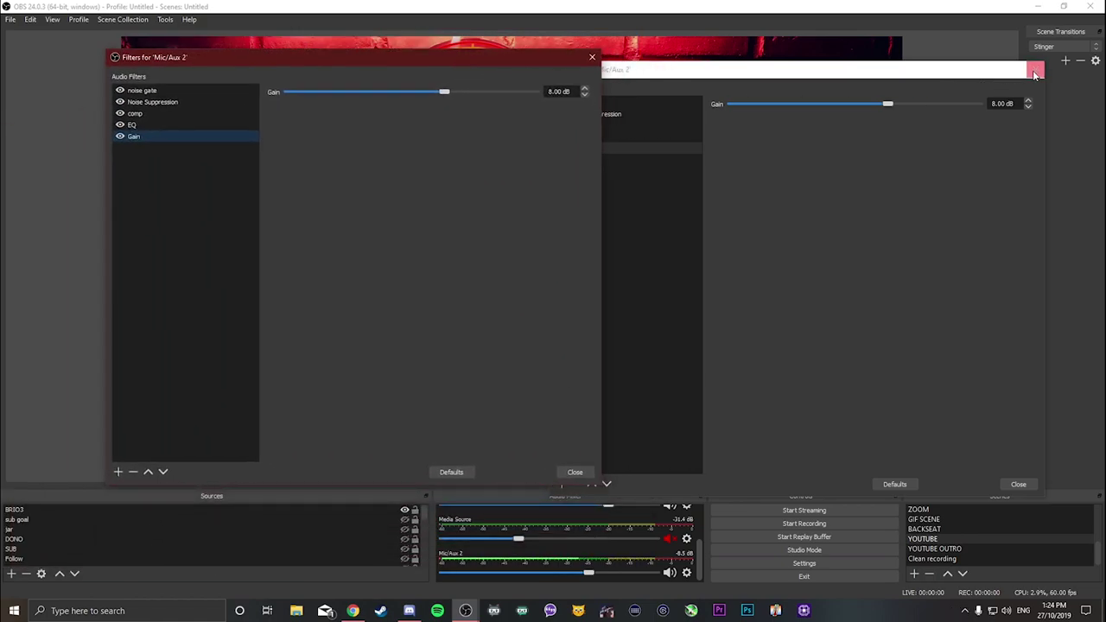
pyautogui.click(1037, 69)
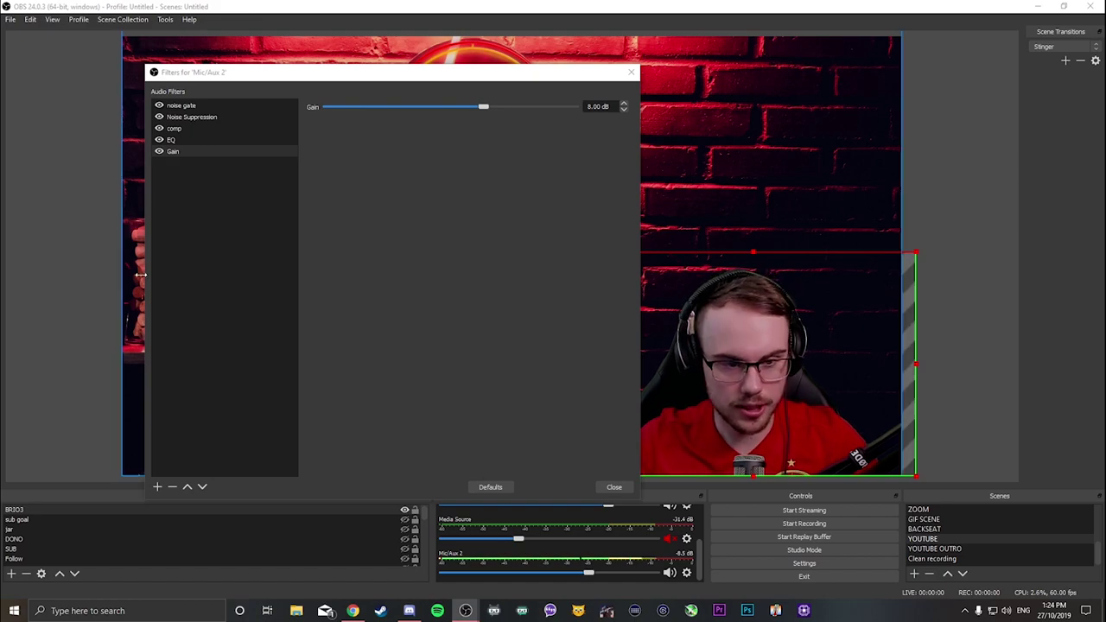
pyautogui.moveTo(309, 75)
pyautogui.mouseDown()
pyautogui.moveTo(532, 80)
pyautogui.moveTo(316, 77)
pyautogui.mouseUp()
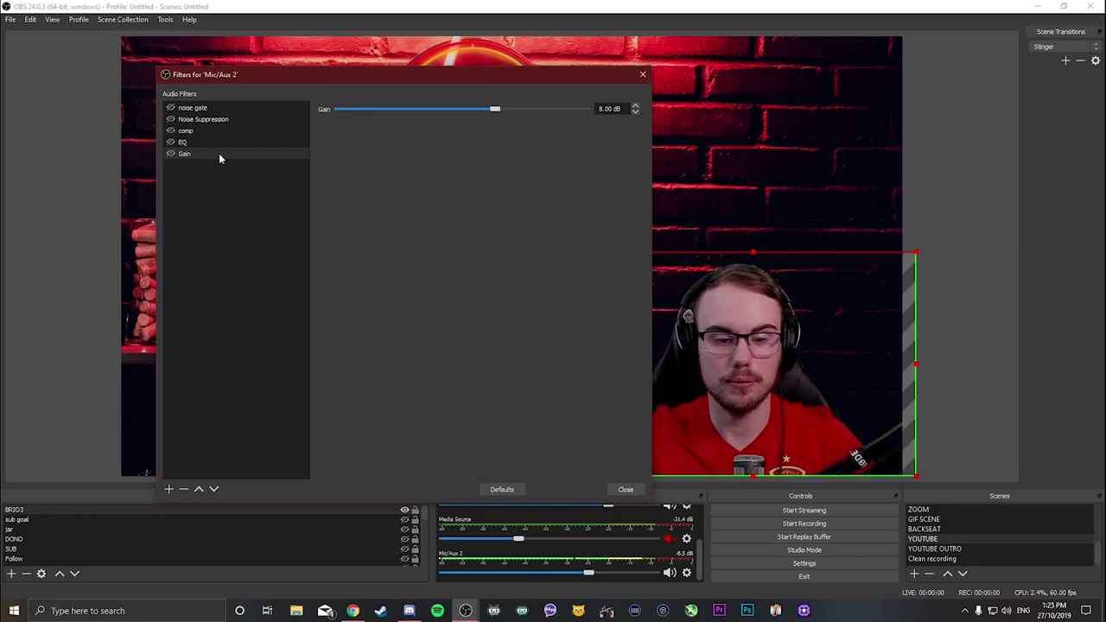
# Add a VST 2.x Plug-in filter to Mic/Aux 2 named 'Noise gate'.
pyautogui.click(169, 489)
pyautogui.click(208, 578)
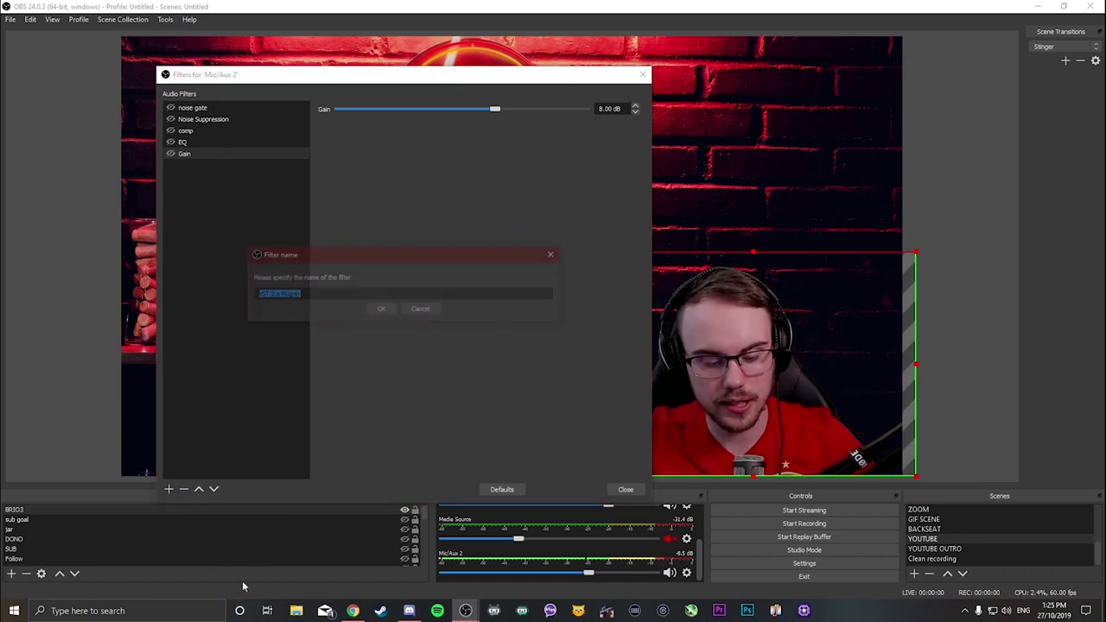
pyautogui.press('BackSpace')
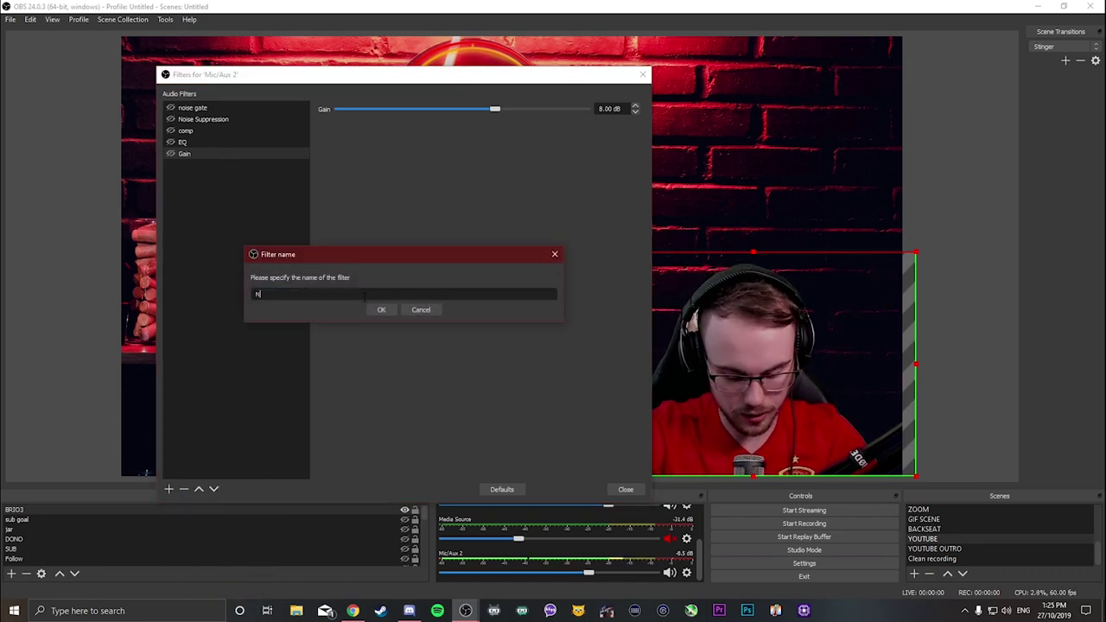
pyautogui.write('Noise gate')
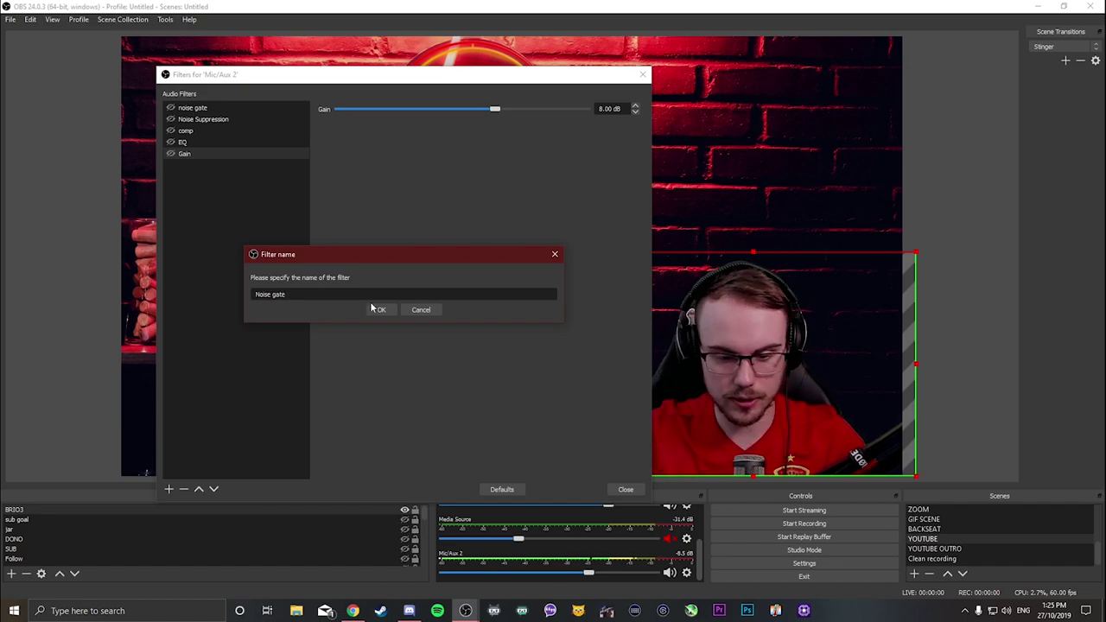
pyautogui.click(377, 309)
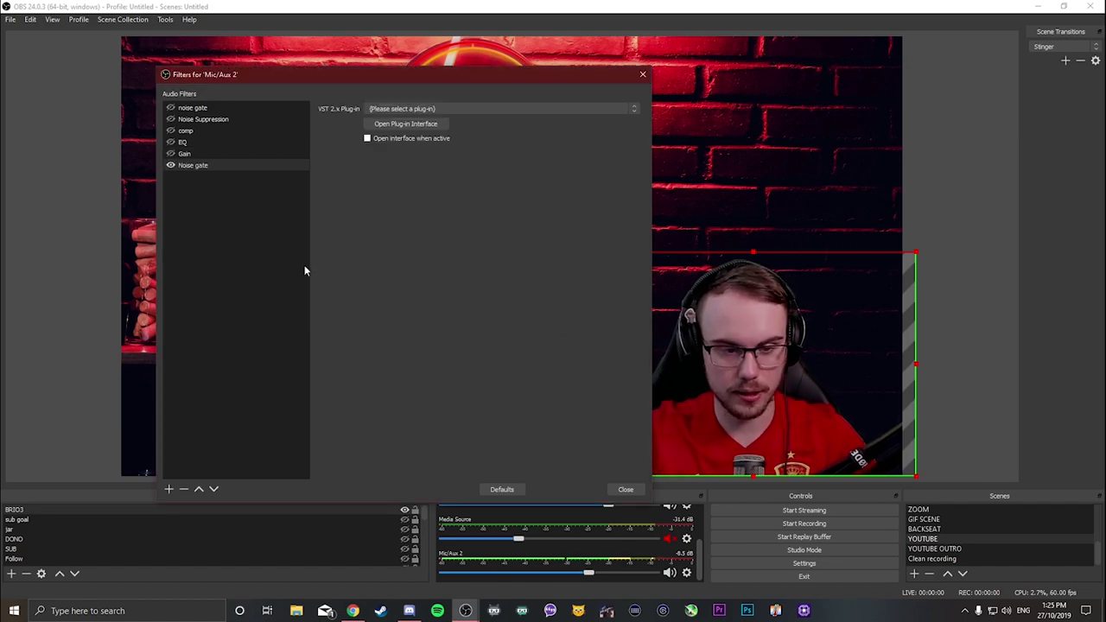
# Assign the reagate-standalone plug-in and open the ReaGate window beside the filter list.
pyautogui.click(416, 108)
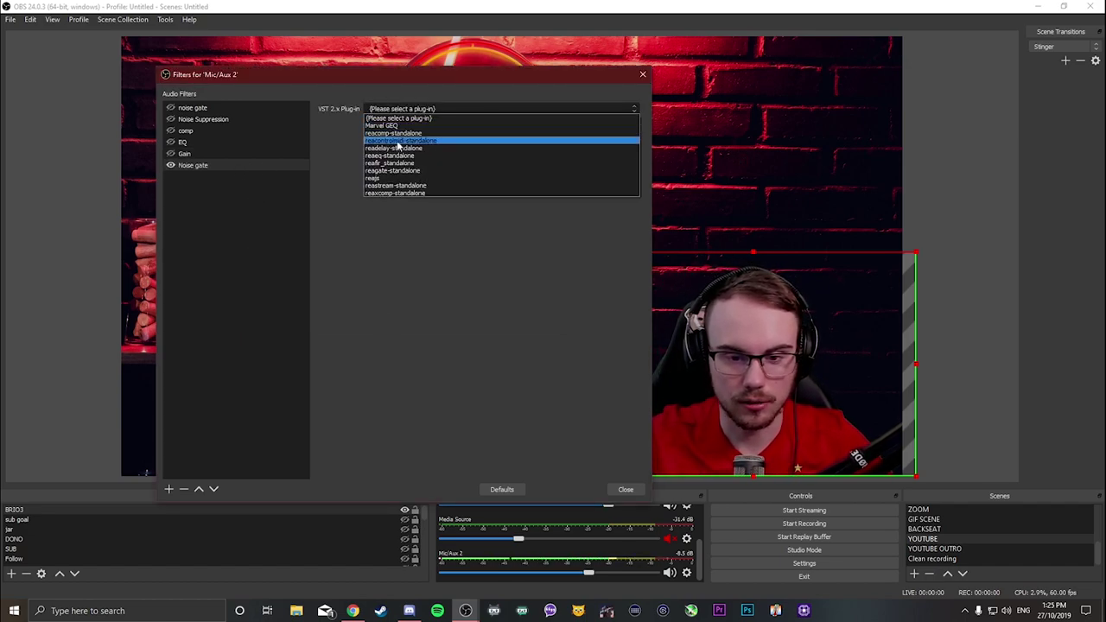
pyautogui.click(391, 172)
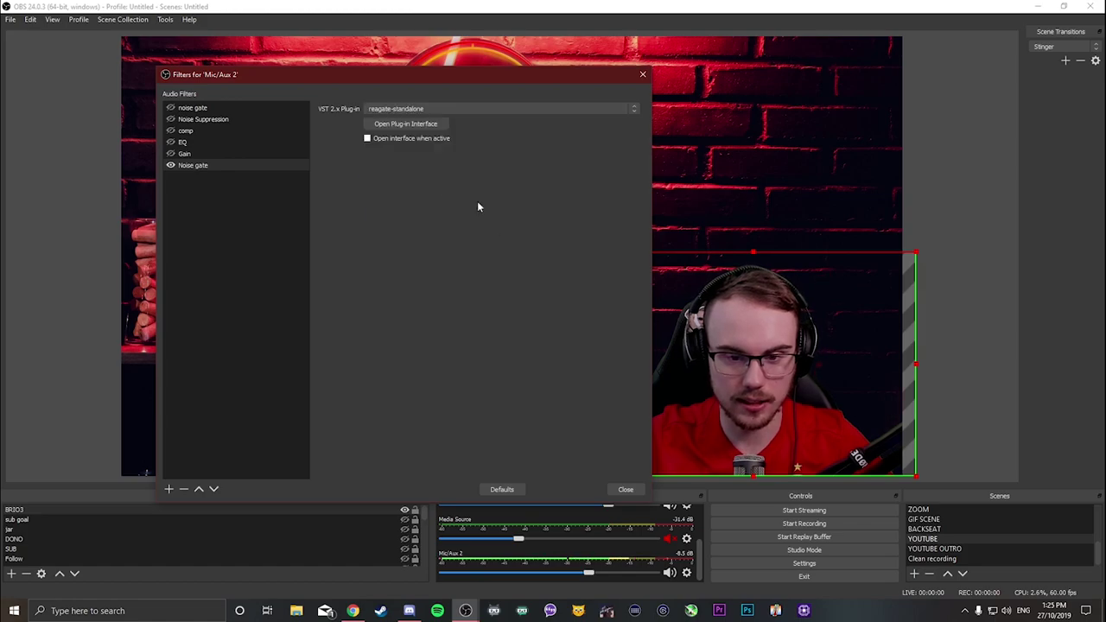
pyautogui.click(428, 124)
pyautogui.moveTo(527, 154); pyautogui.dragTo(623, 150)
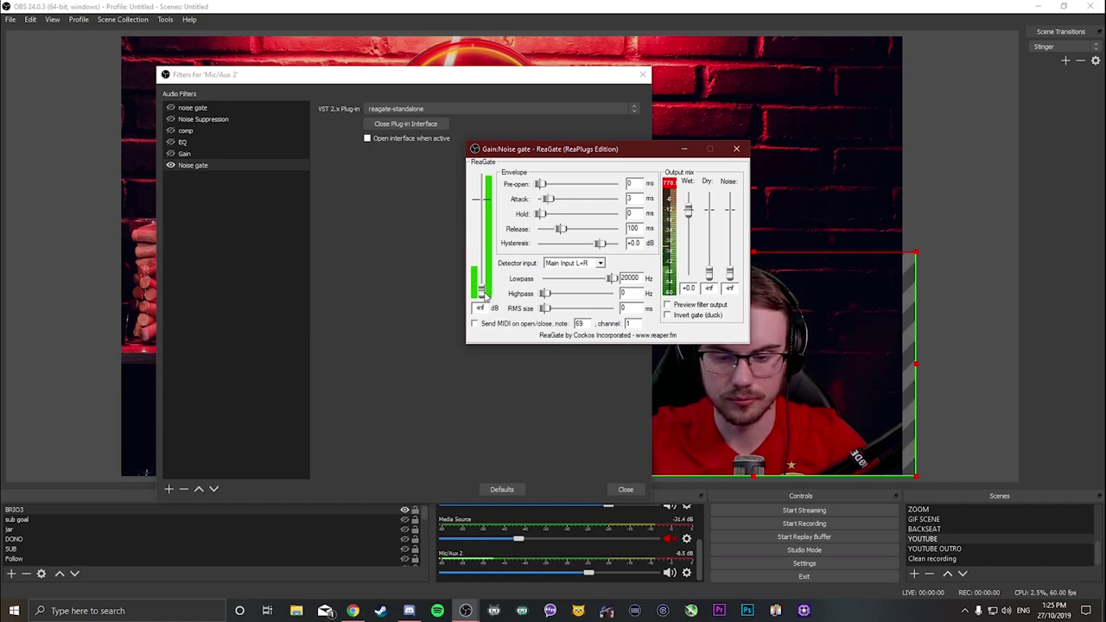
# Raise the ReaGate threshold from -inf to about -29.2 dB and close ReaGate.
pyautogui.moveTo(485, 297); pyautogui.dragTo(482, 261)
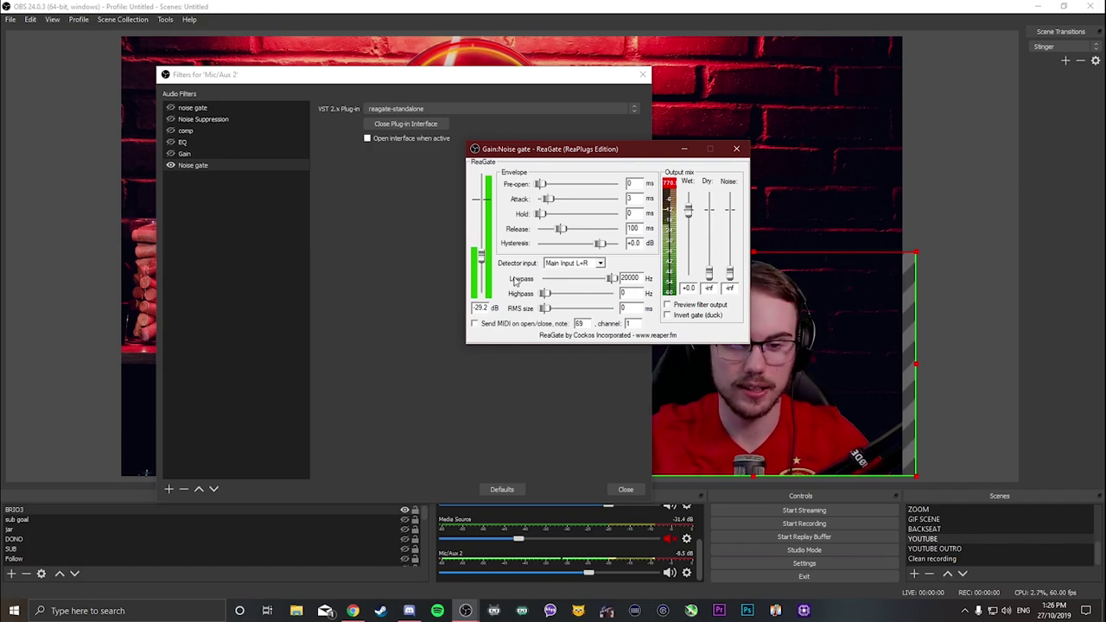
pyautogui.click(738, 151)
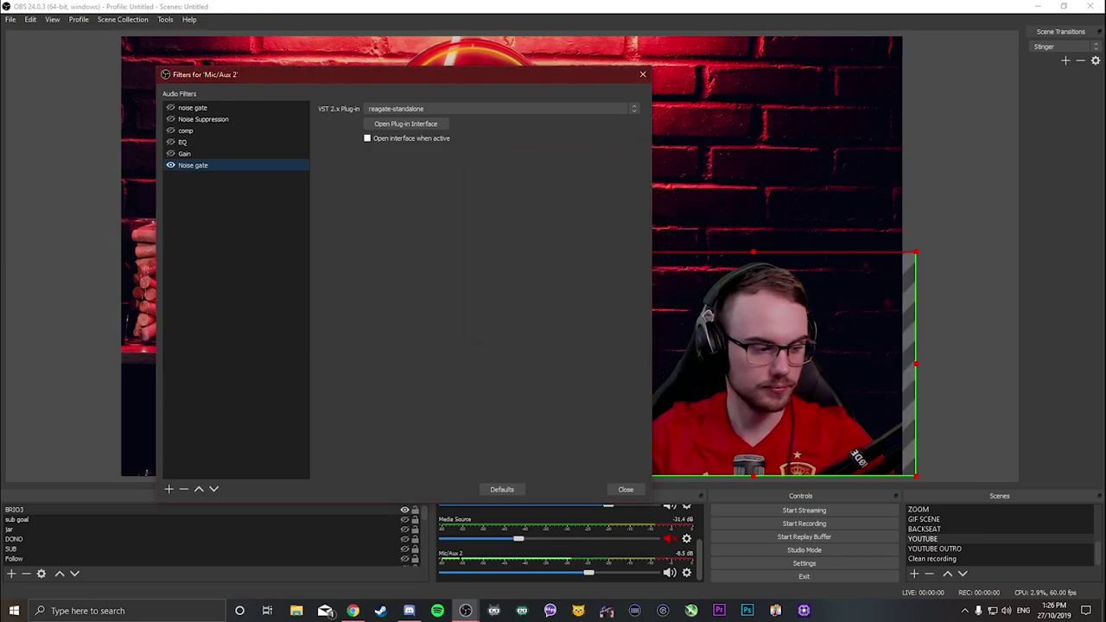
# Add a Noise Suppression filter named 'Noise 1', since the default name is already taken.
pyautogui.click(168, 489)
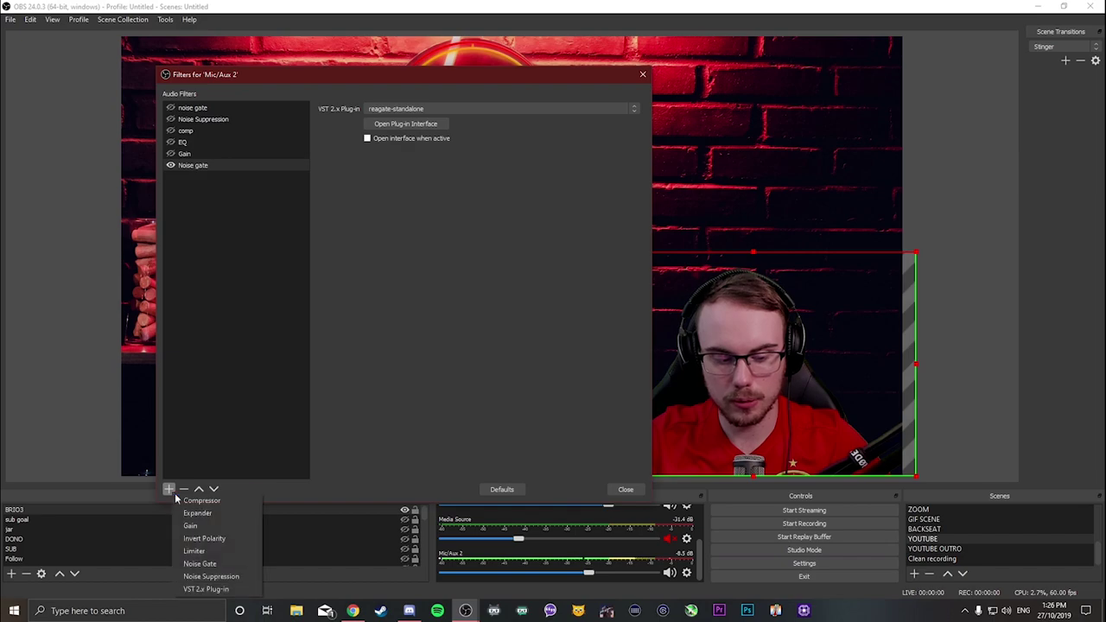
pyautogui.click(210, 577)
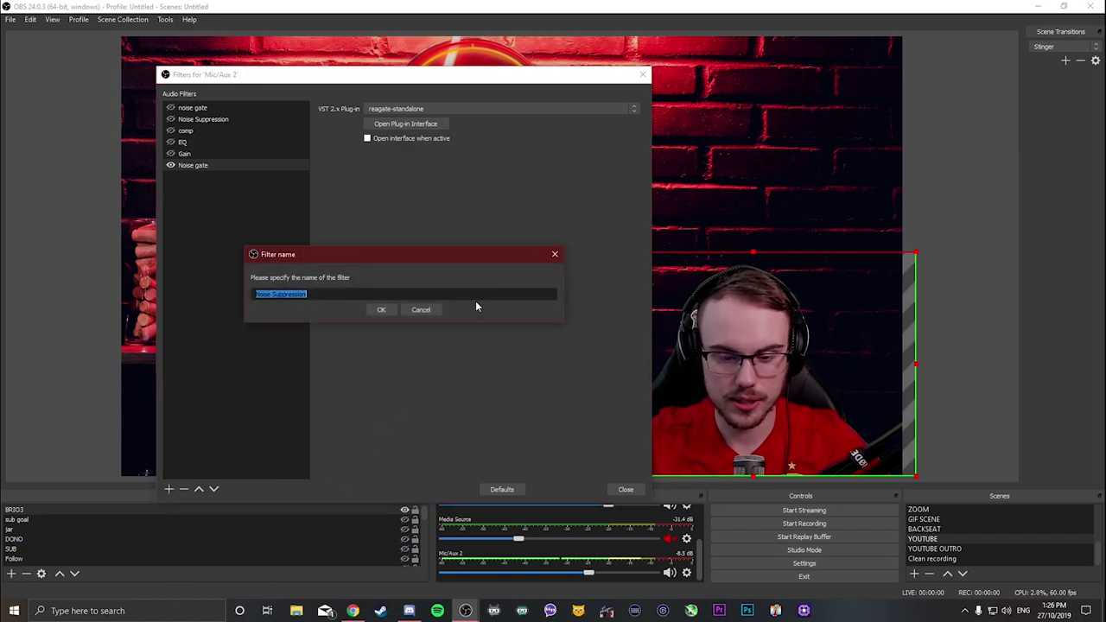
pyautogui.moveTo(471, 257); pyautogui.dragTo(553, 215)
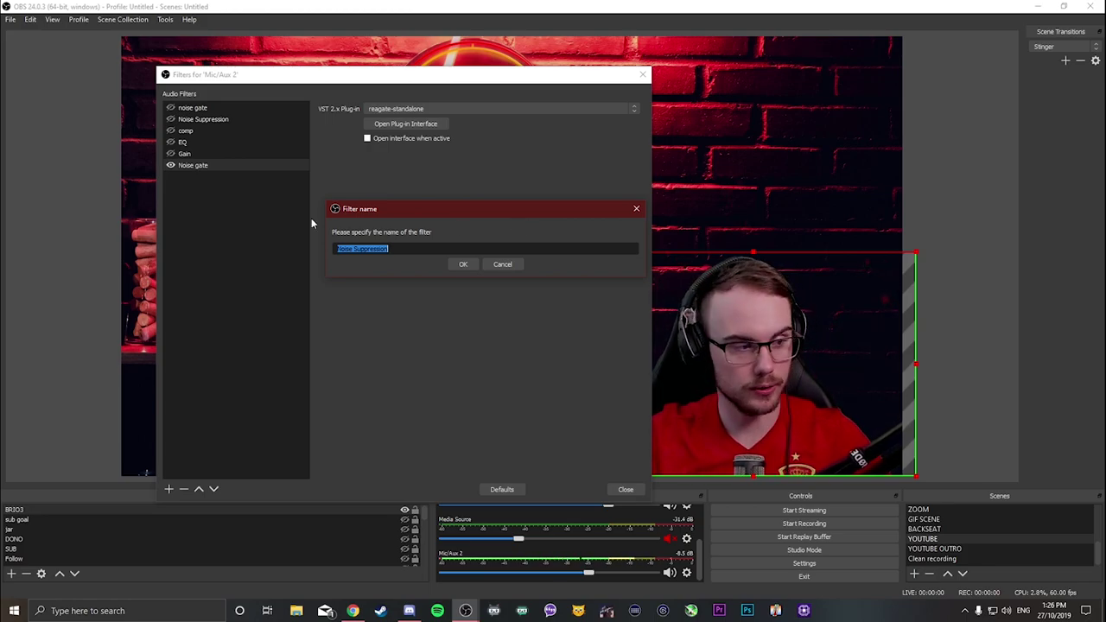
pyautogui.click(463, 264)
pyautogui.click(451, 304)
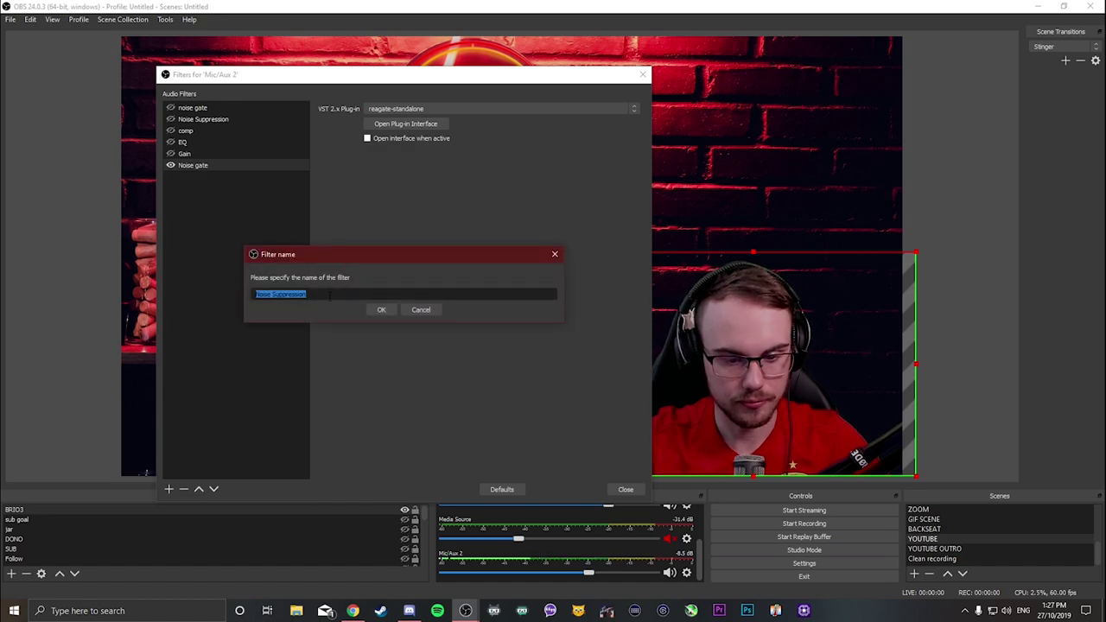
pyautogui.write('Noise 1')
pyautogui.click(381, 309)
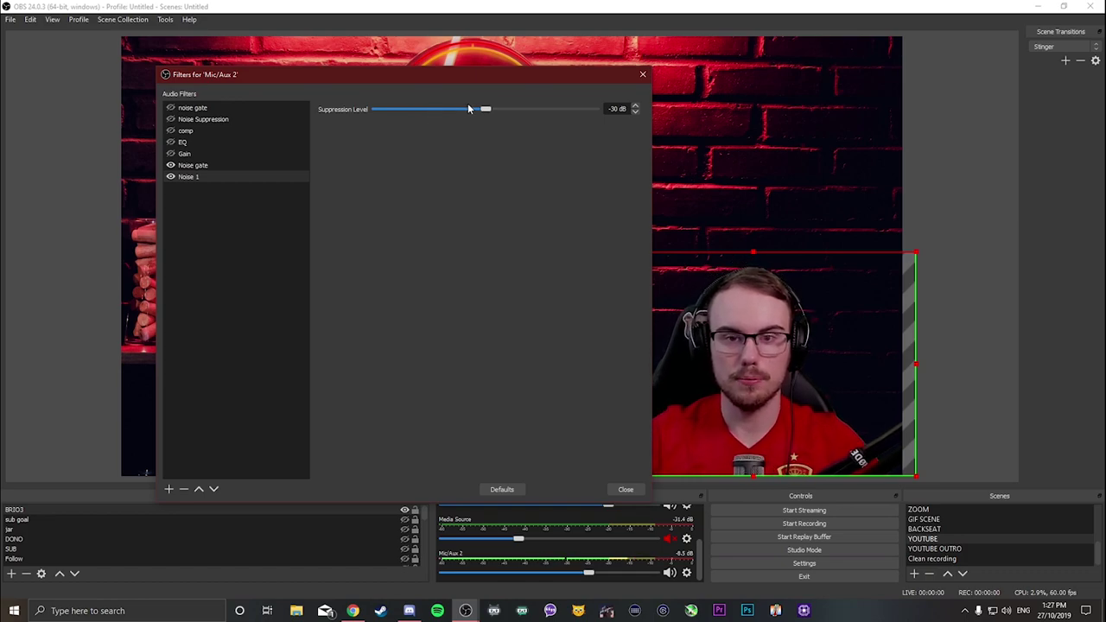
pyautogui.moveTo(480, 109); pyautogui.dragTo(538, 111)
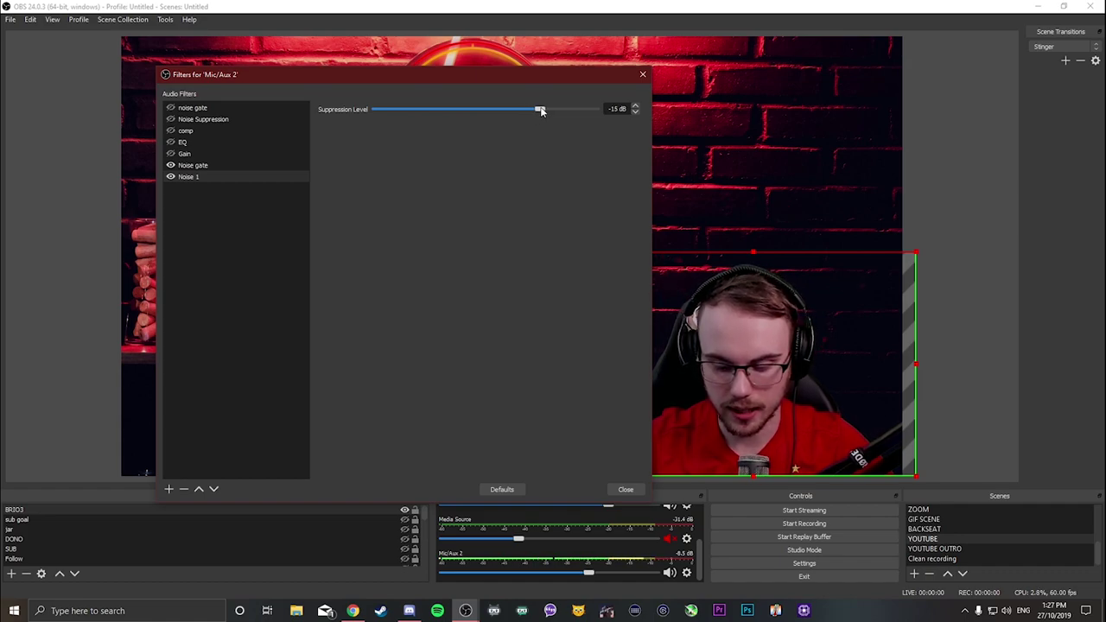
pyautogui.moveTo(542, 111); pyautogui.dragTo(486, 113)
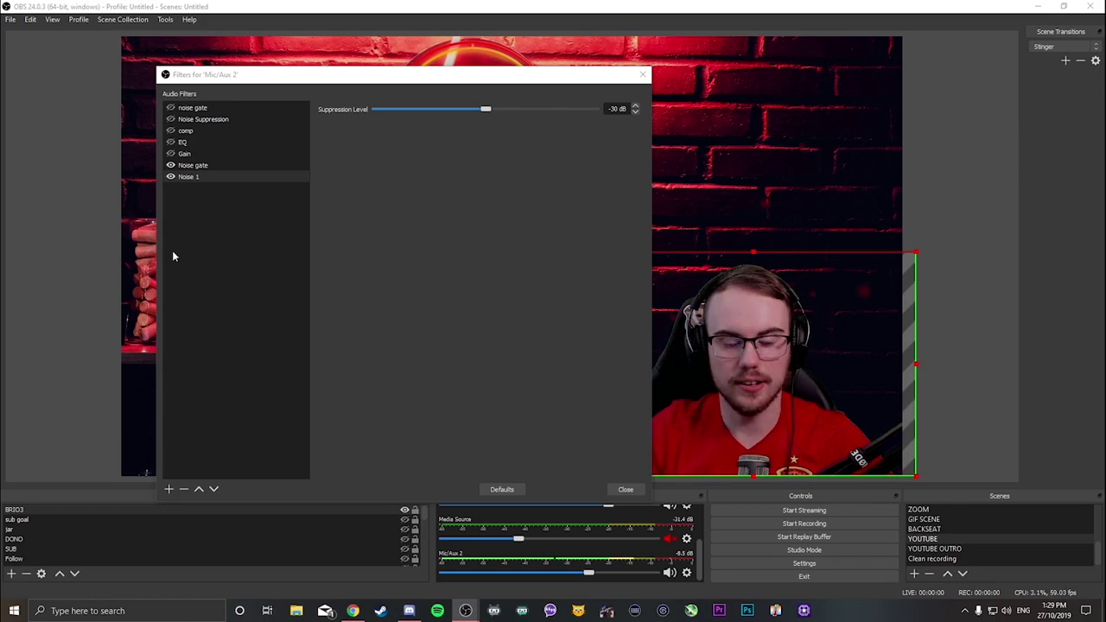
pyautogui.click(292, 241)
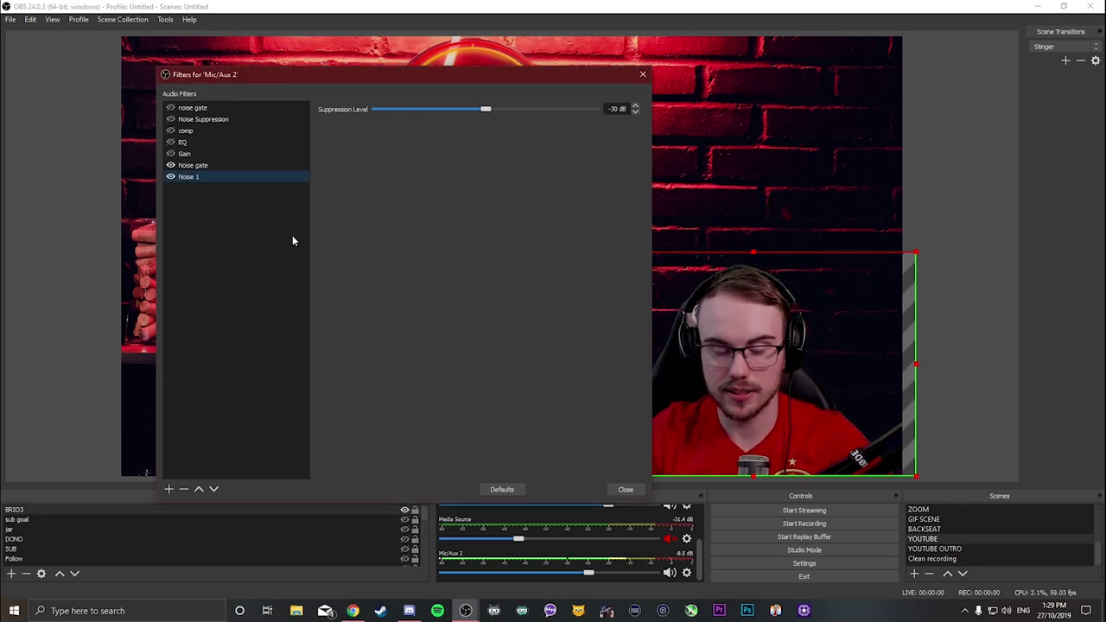
# Add a VST 2.x filter named 'compress' using the reacomp-standalone plug-in.
pyautogui.click(169, 490)
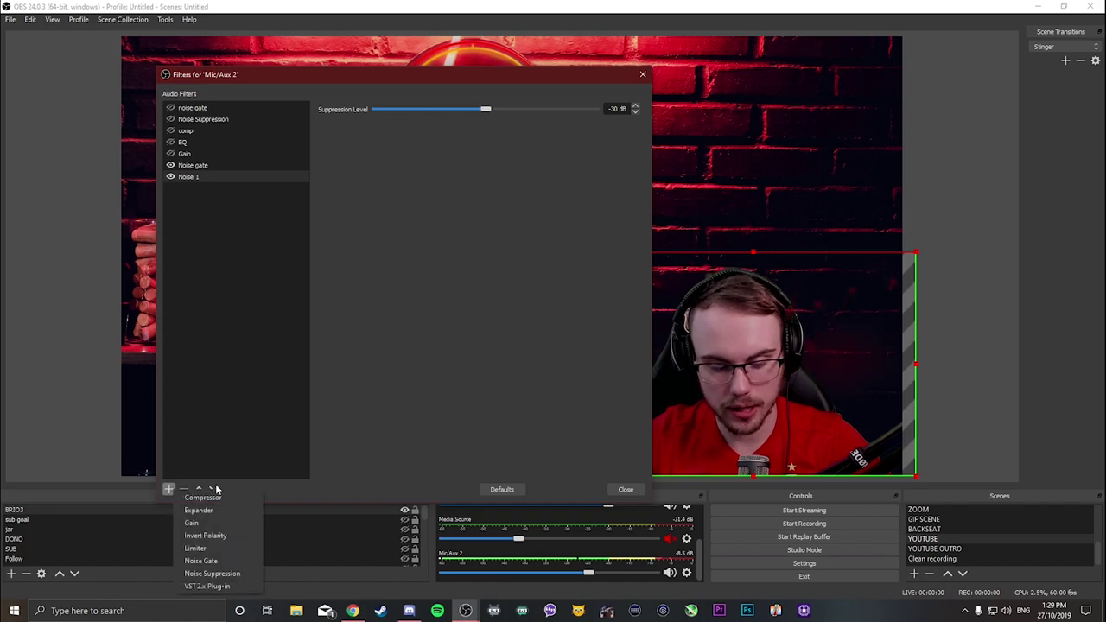
pyautogui.click(208, 586)
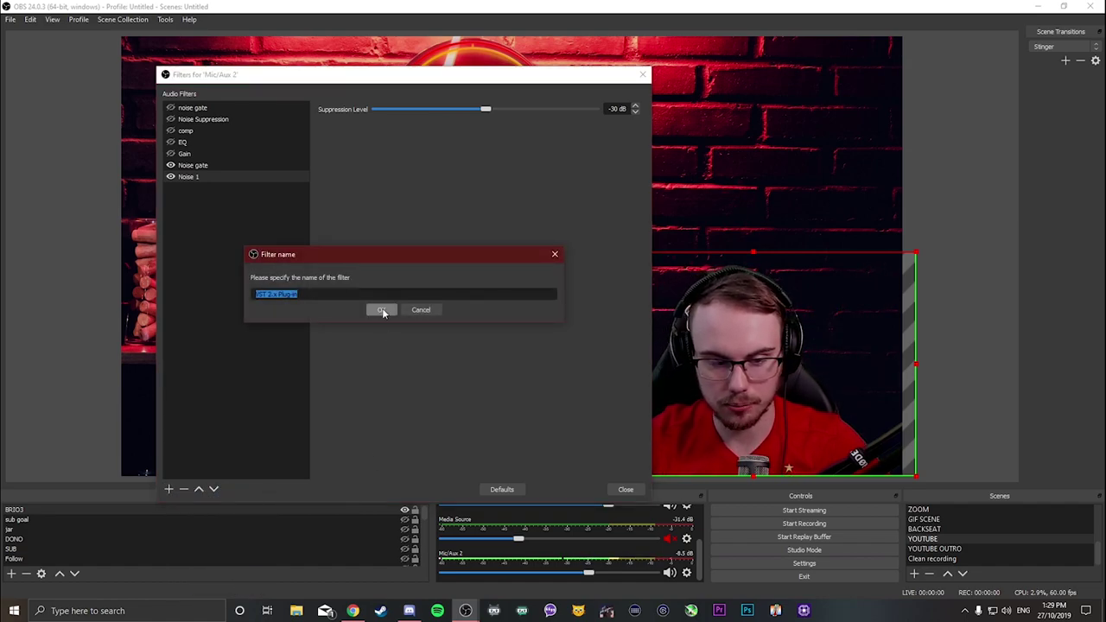
pyautogui.moveTo(392, 249); pyautogui.dragTo(650, 157)
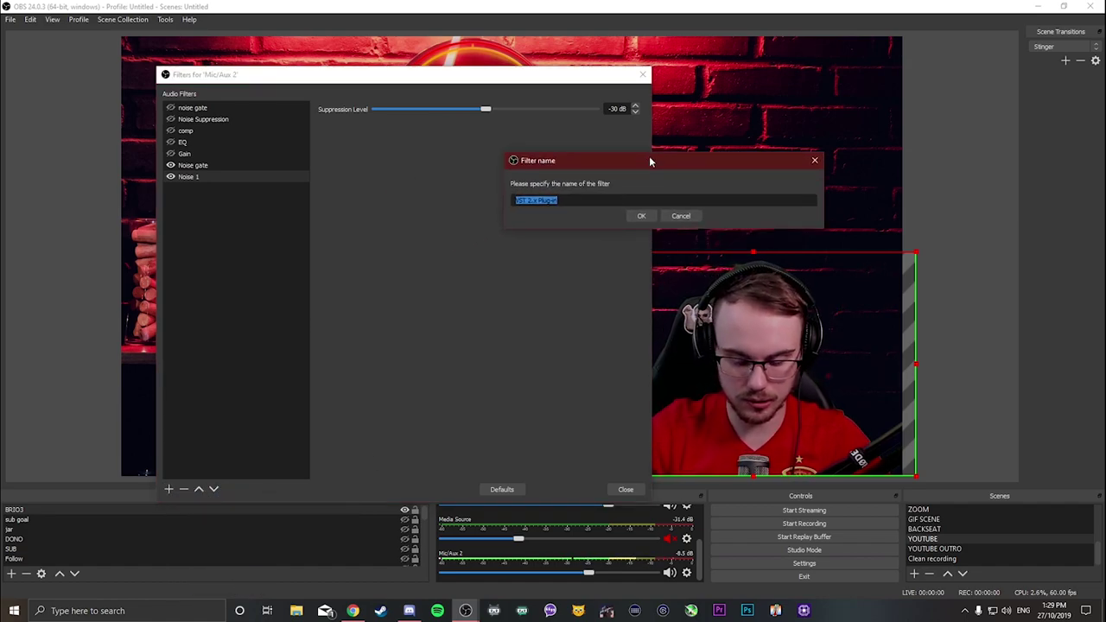
pyautogui.press('BackSpace')
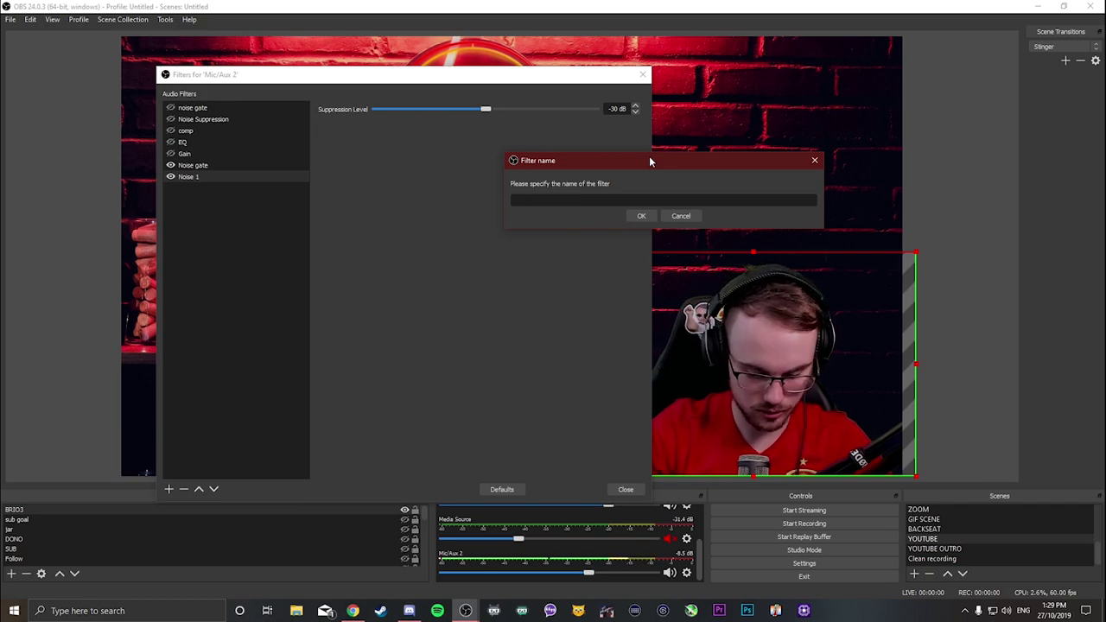
pyautogui.write('compress')
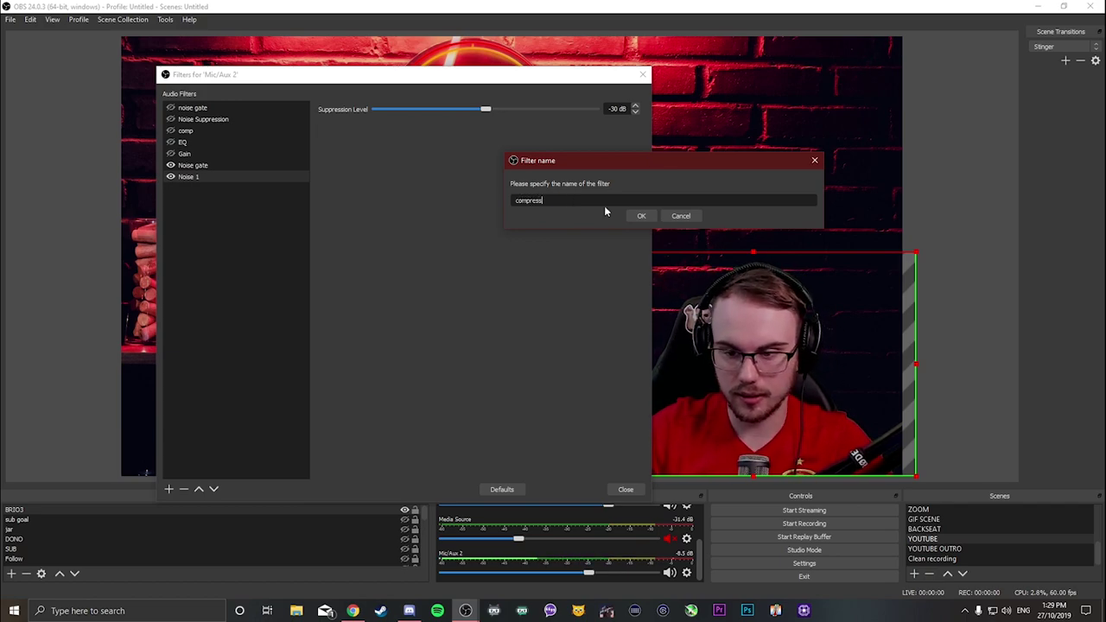
pyautogui.click(640, 216)
pyautogui.click(422, 110)
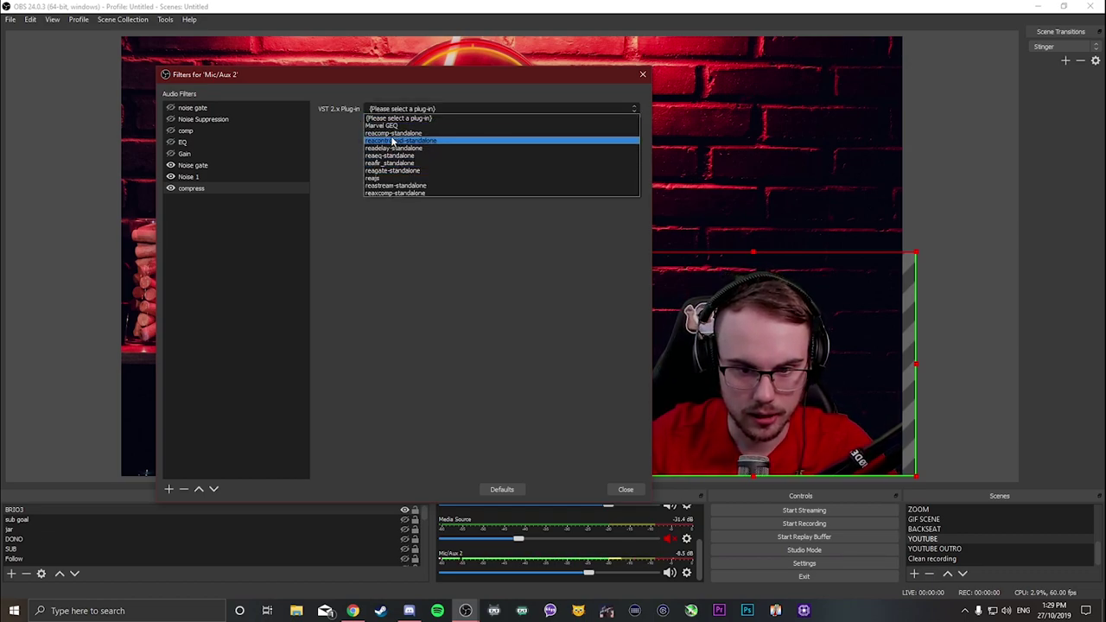
pyautogui.click(389, 135)
pyautogui.click(436, 126)
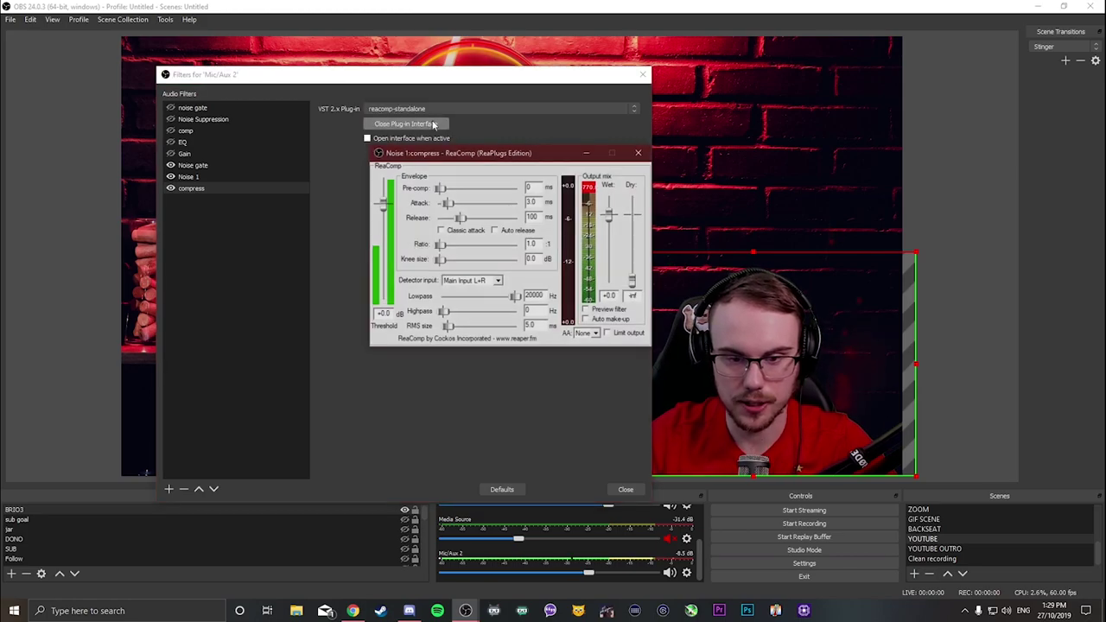
pyautogui.moveTo(461, 152); pyautogui.dragTo(492, 114)
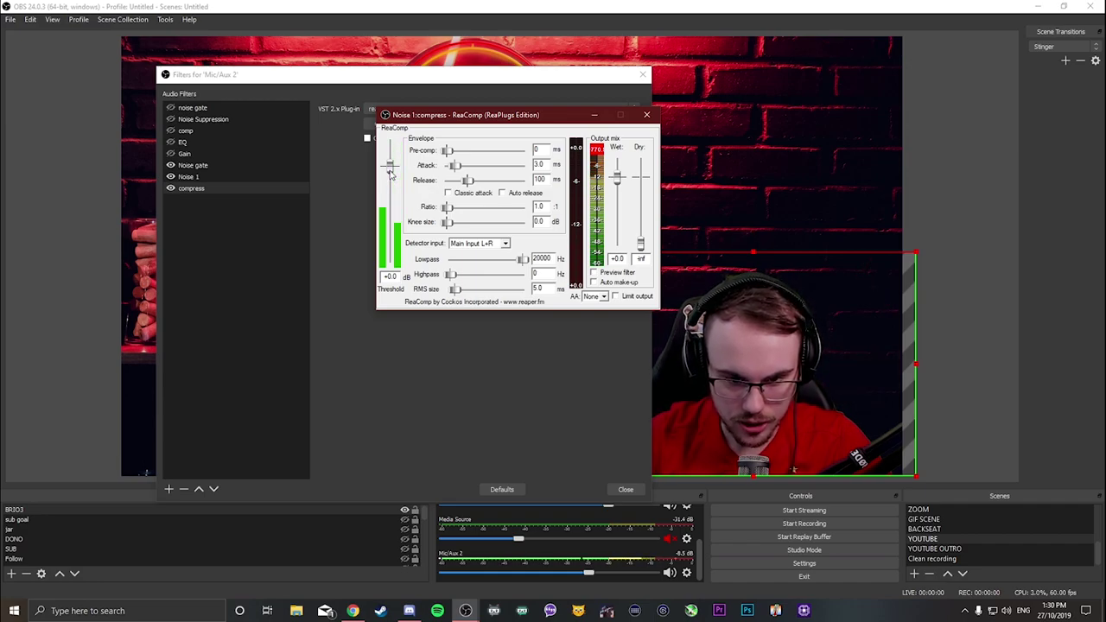
# Set ReaComp threshold to about -10.7 dB, attack to 0 ms and ratio to 4.0:1.
pyautogui.moveTo(390, 172); pyautogui.dragTo(393, 215)
pyautogui.doubleClick(392, 211)
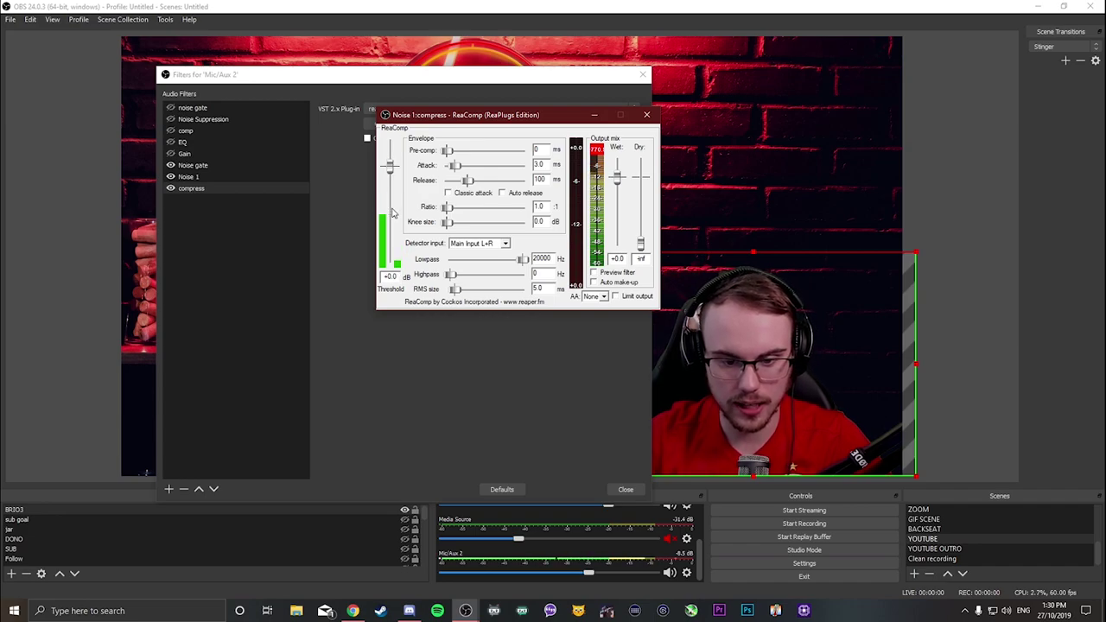
pyautogui.moveTo(391, 166); pyautogui.dragTo(391, 212)
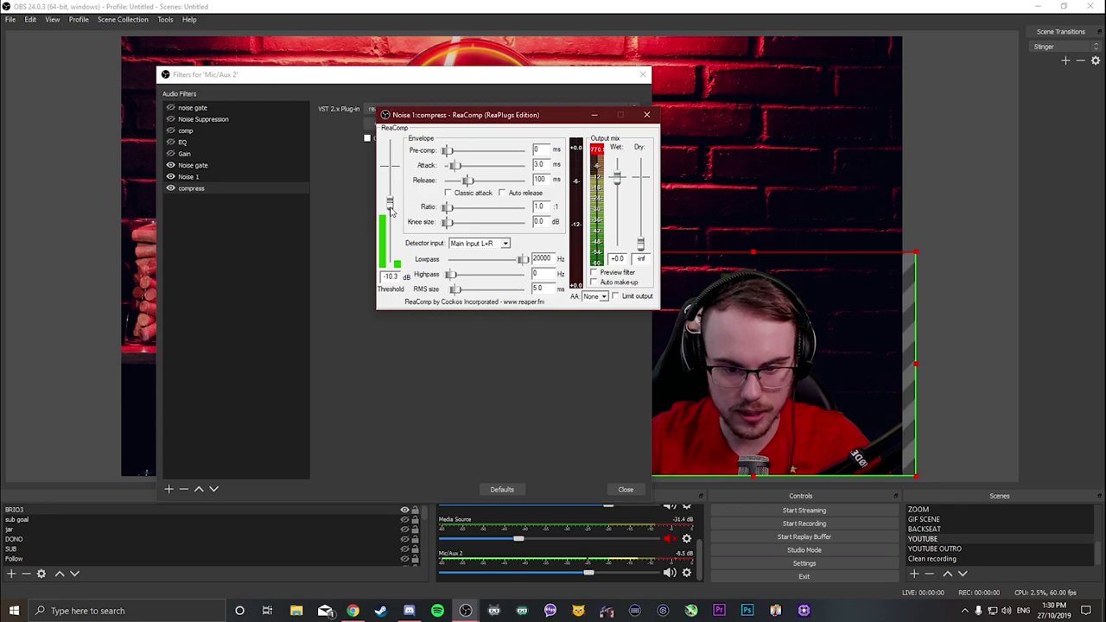
pyautogui.moveTo(391, 214)
pyautogui.mouseDown()
pyautogui.moveTo(399, 190)
pyautogui.moveTo(392, 209)
pyautogui.mouseUp()
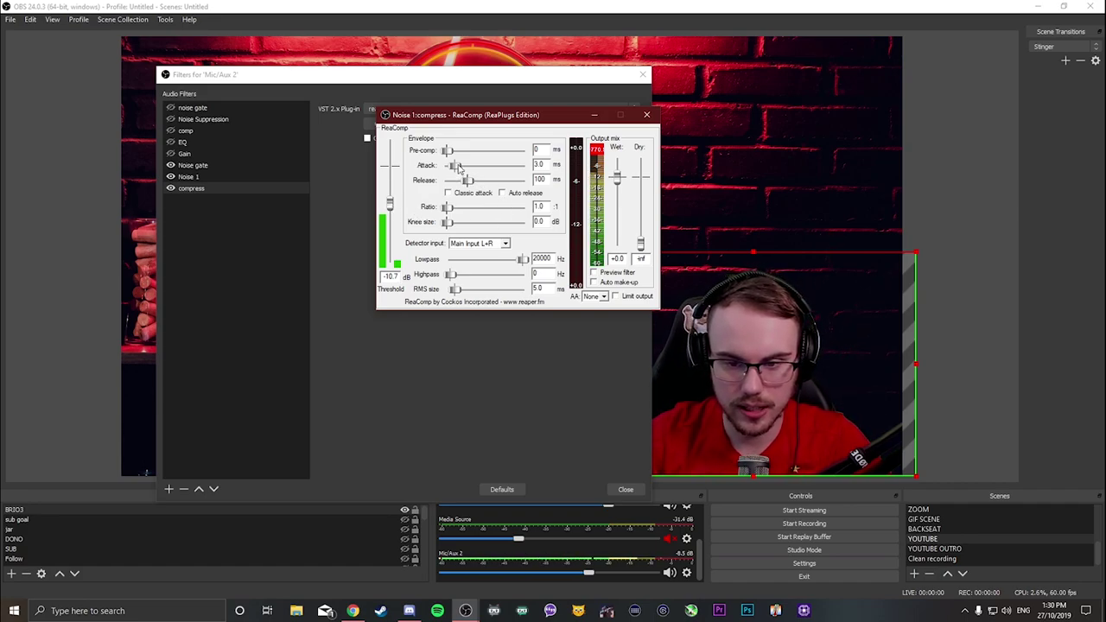
pyautogui.moveTo(458, 166); pyautogui.dragTo(445, 166)
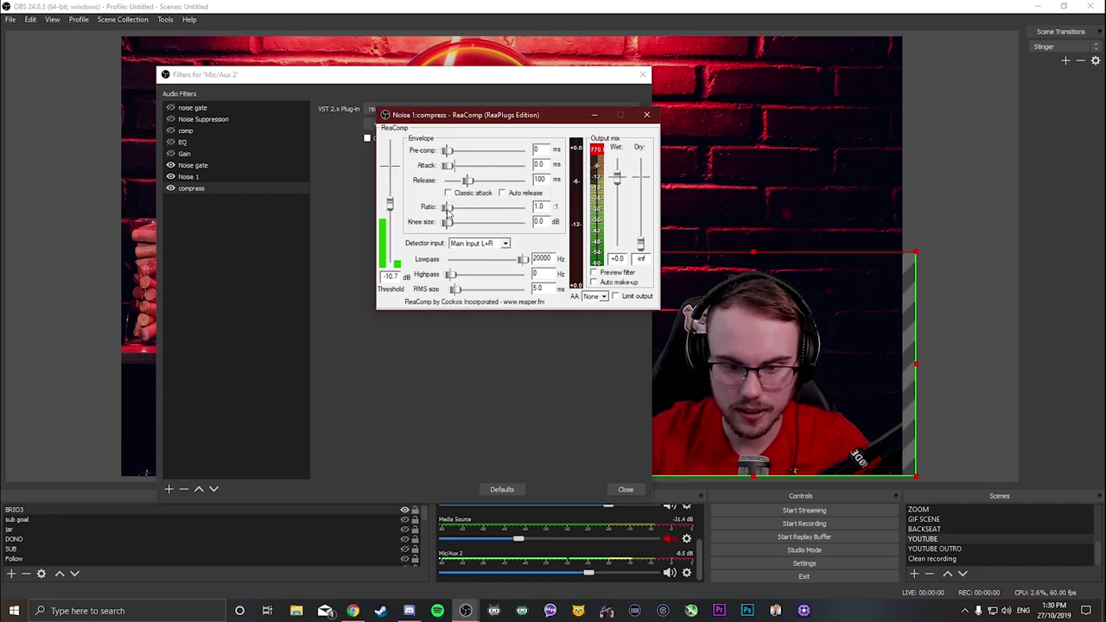
pyautogui.moveTo(447, 208); pyautogui.dragTo(466, 213)
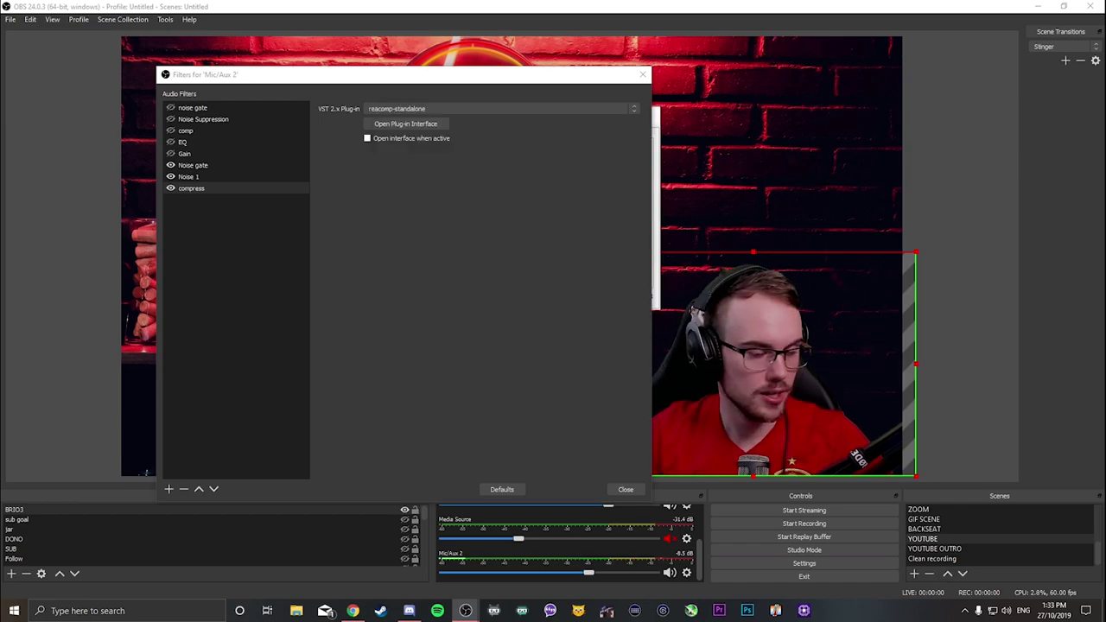
# Add another VST 2.x filter named 'eq' after compress and list the available plug-ins.
pyautogui.moveTo(396, 66); pyautogui.dragTo(426, 62)
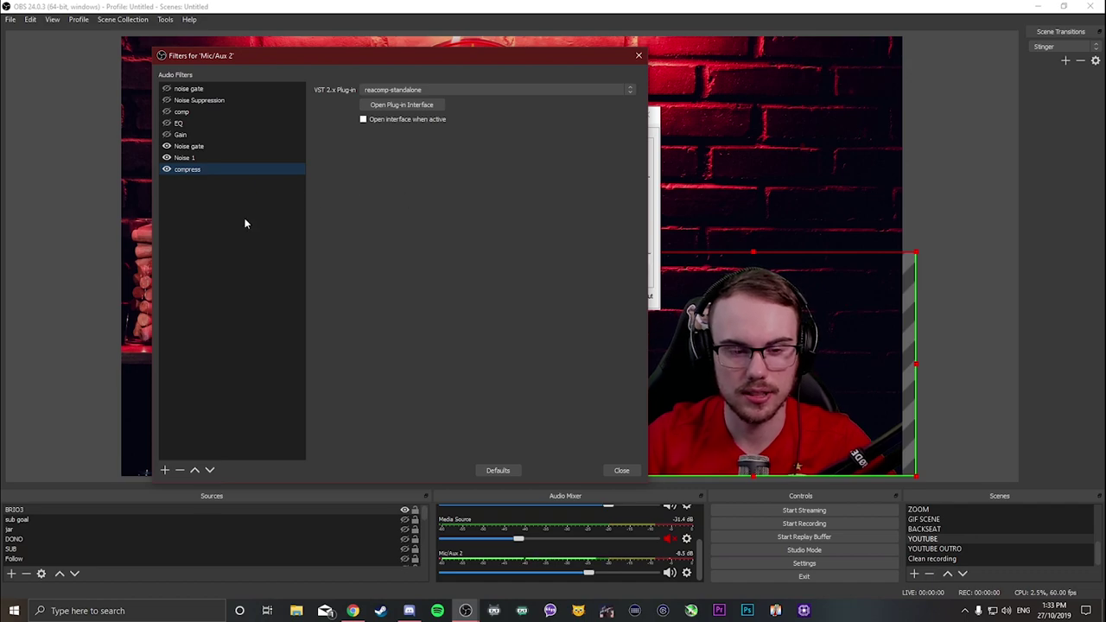
pyautogui.click(165, 471)
pyautogui.click(205, 567)
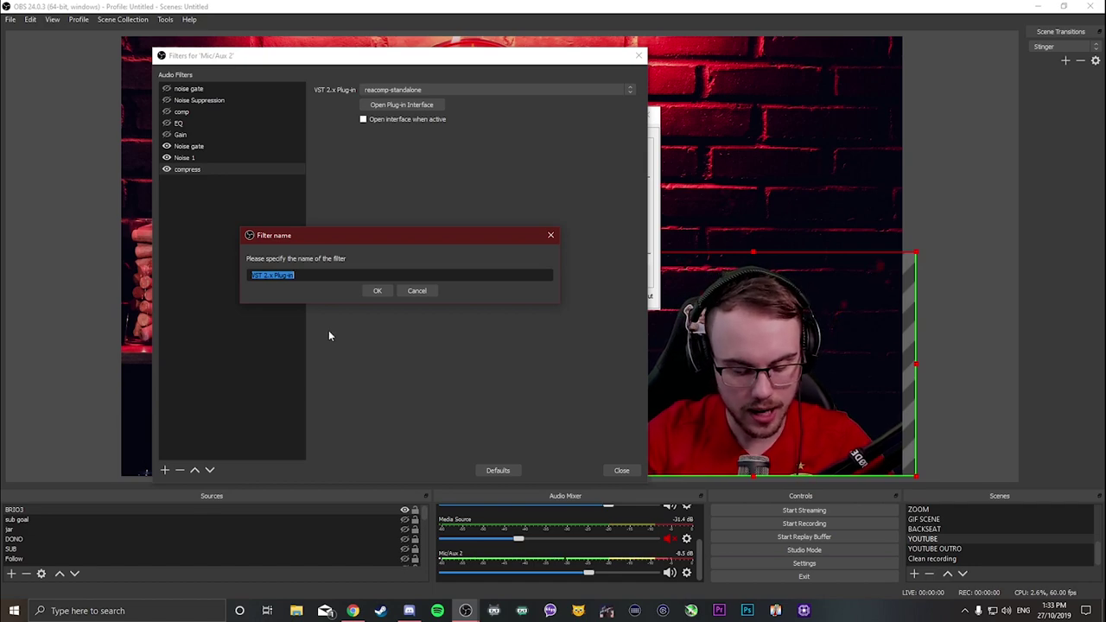
pyautogui.press('BackSpace')
pyautogui.write('eq')
pyautogui.click(378, 292)
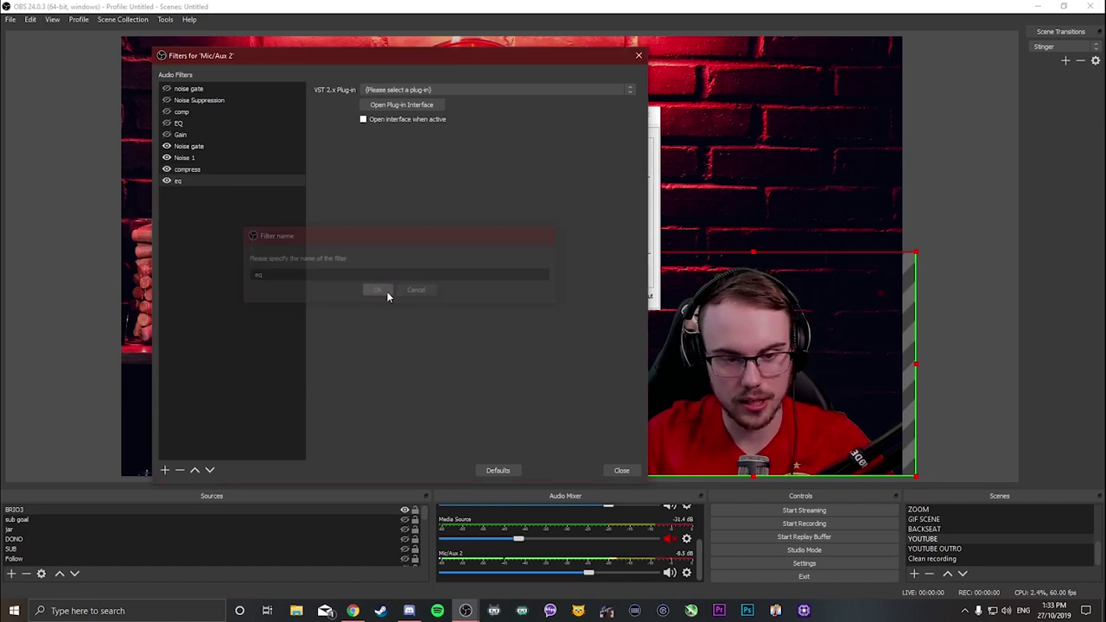
pyautogui.click(411, 90)
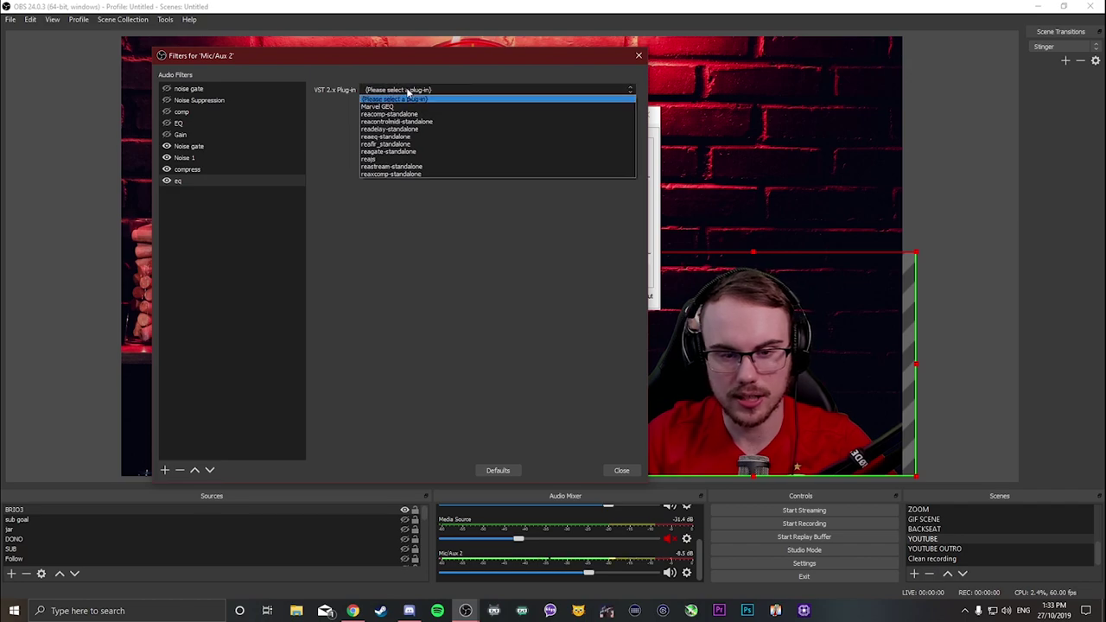
# Load reaeq-standalone in the eq filter and make band 1 a 60 Hz High Pass.
pyautogui.click(396, 136)
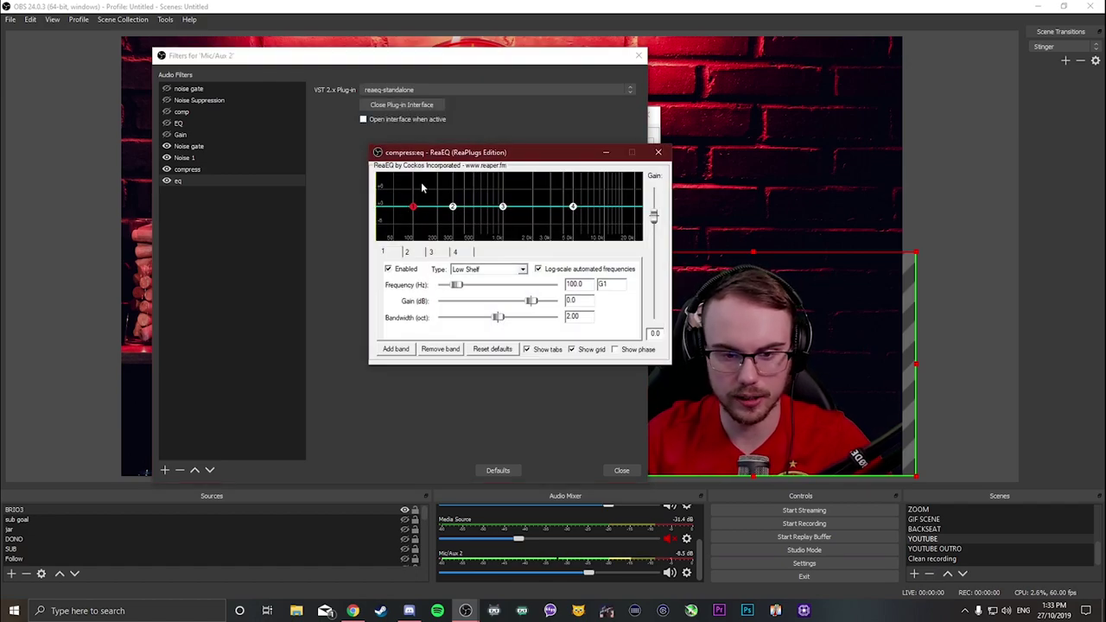
pyautogui.moveTo(423, 153); pyautogui.dragTo(520, 149)
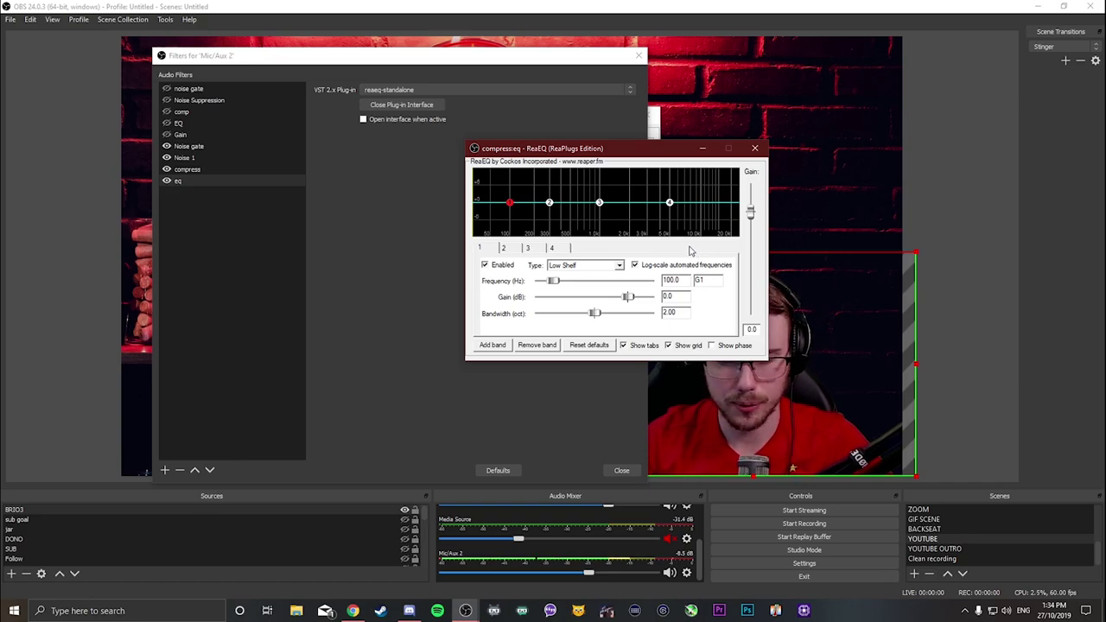
pyautogui.click(618, 267)
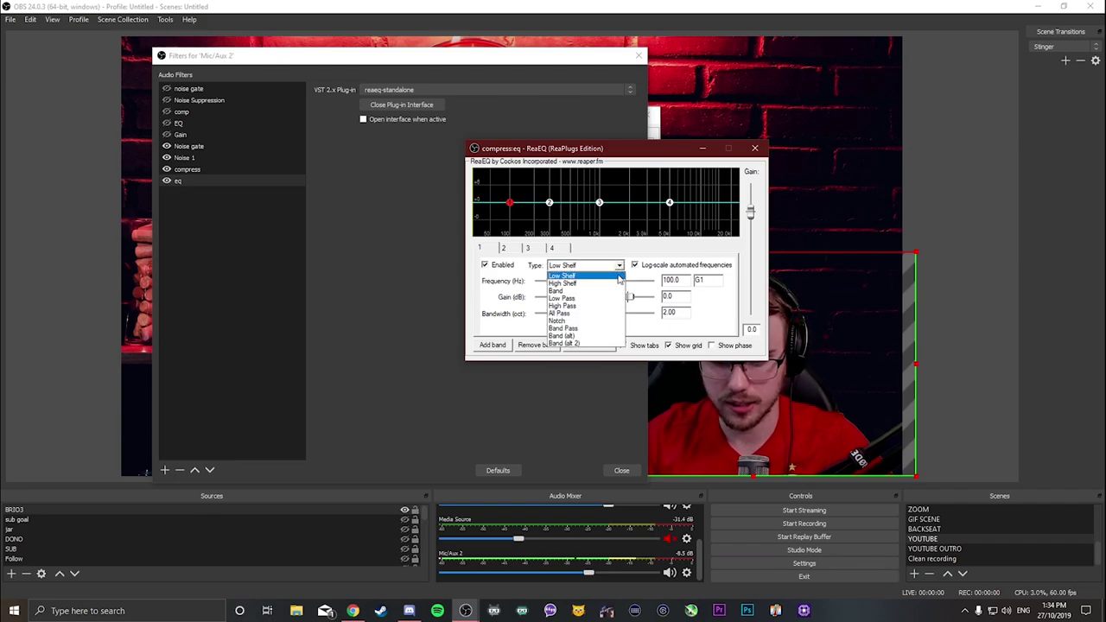
pyautogui.click(592, 306)
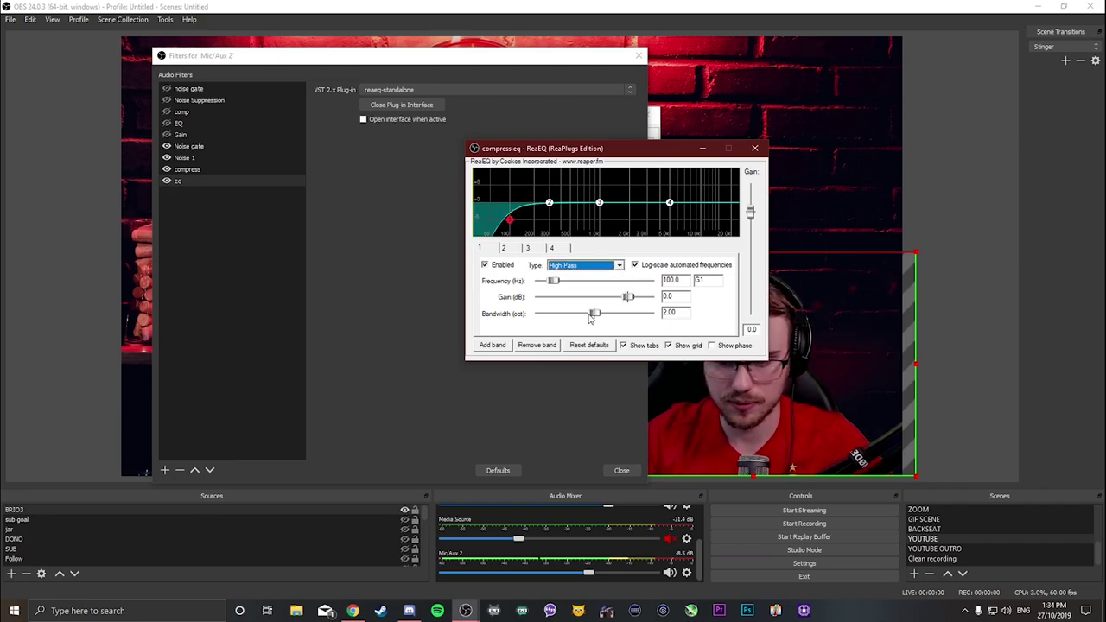
pyautogui.moveTo(683, 282); pyautogui.dragTo(659, 285)
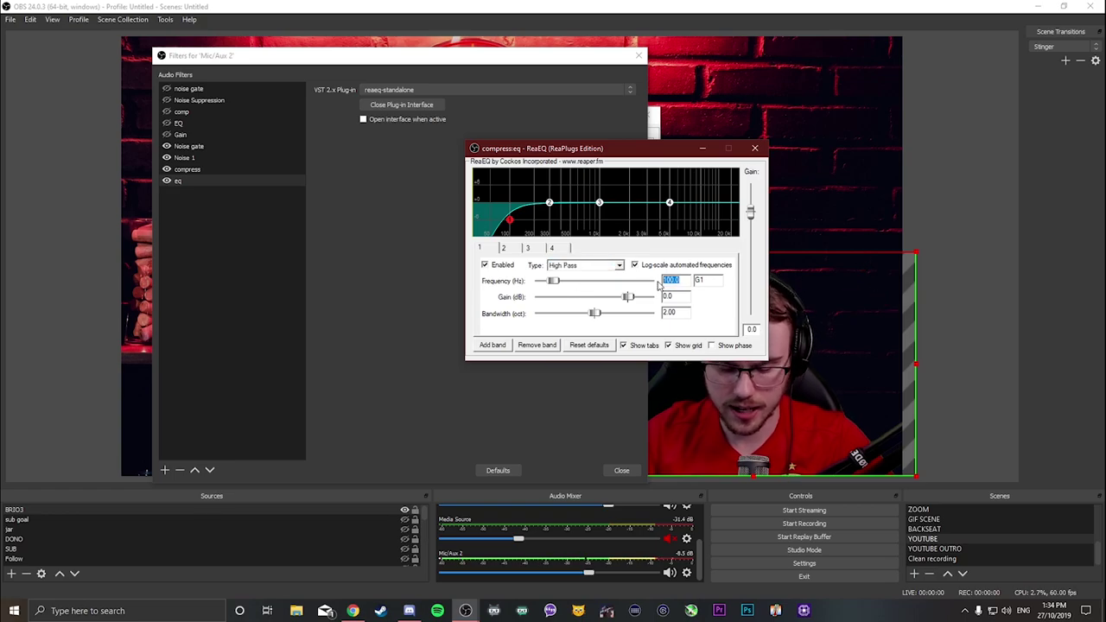
pyautogui.write('60')
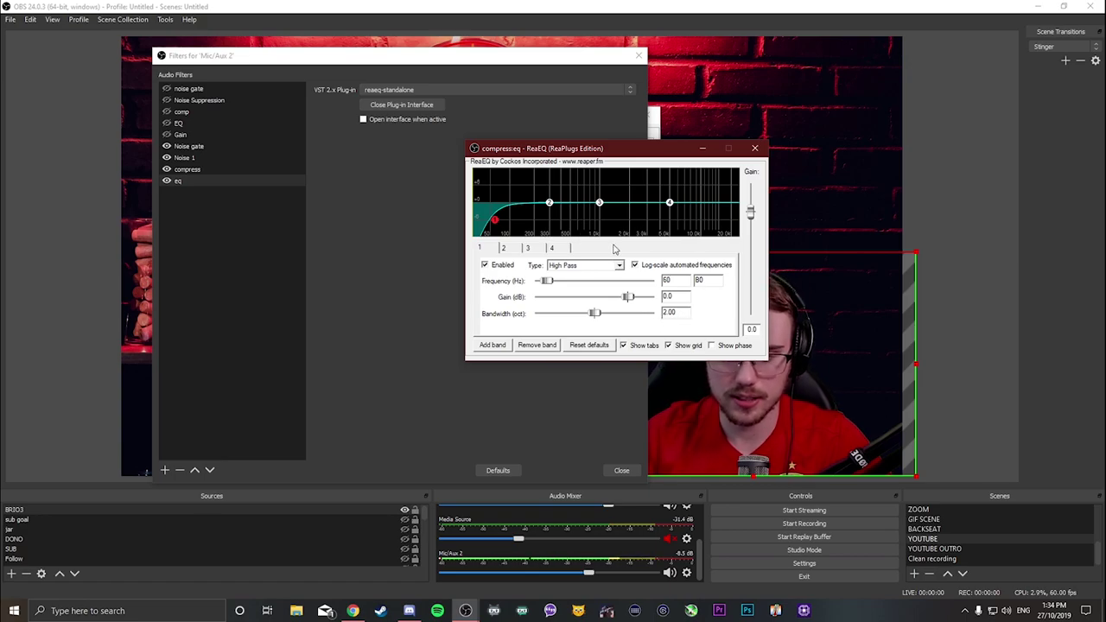
pyautogui.moveTo(562, 151); pyautogui.dragTo(593, 145)
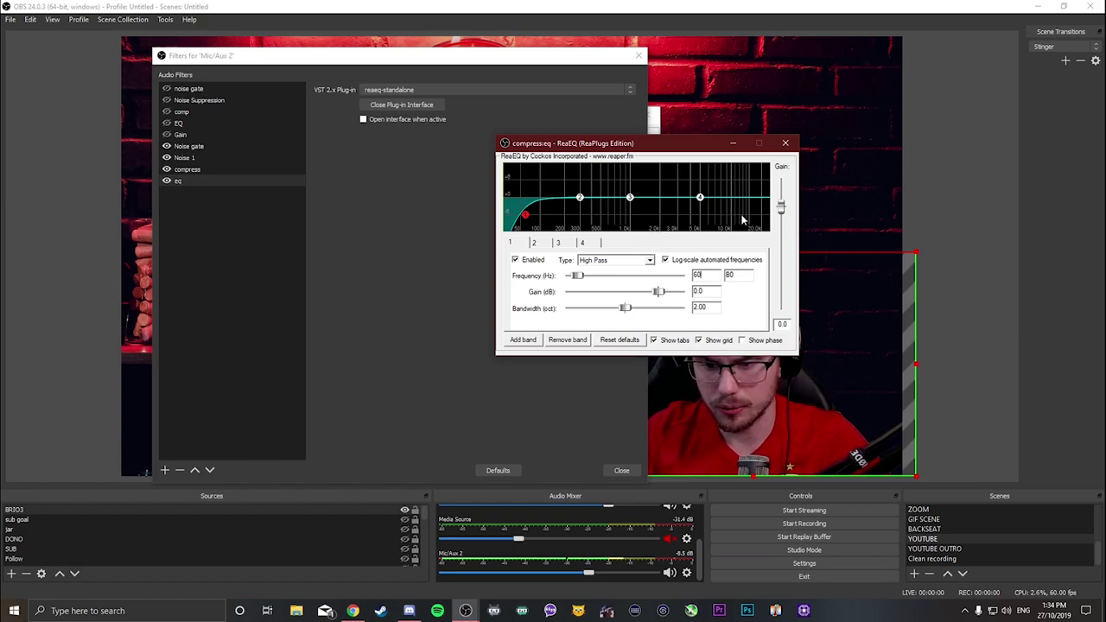
# Add a fifth ReaEQ band as a Low Pass and enter 20000 Hz as its frequency.
pyautogui.click(523, 340)
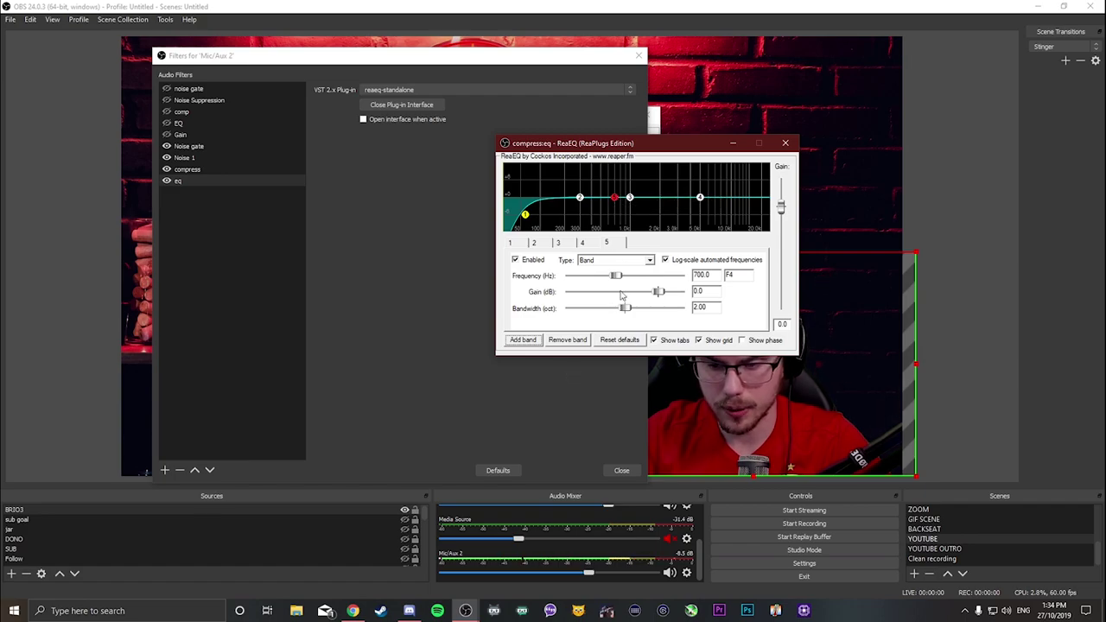
pyautogui.moveTo(618, 276); pyautogui.dragTo(688, 280)
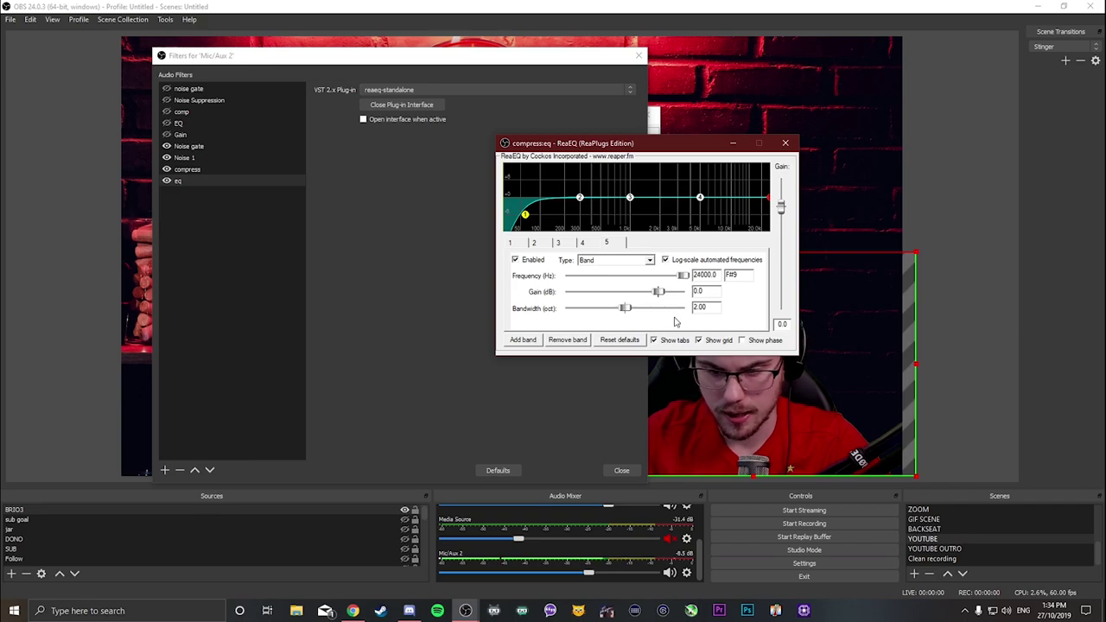
pyautogui.click(650, 261)
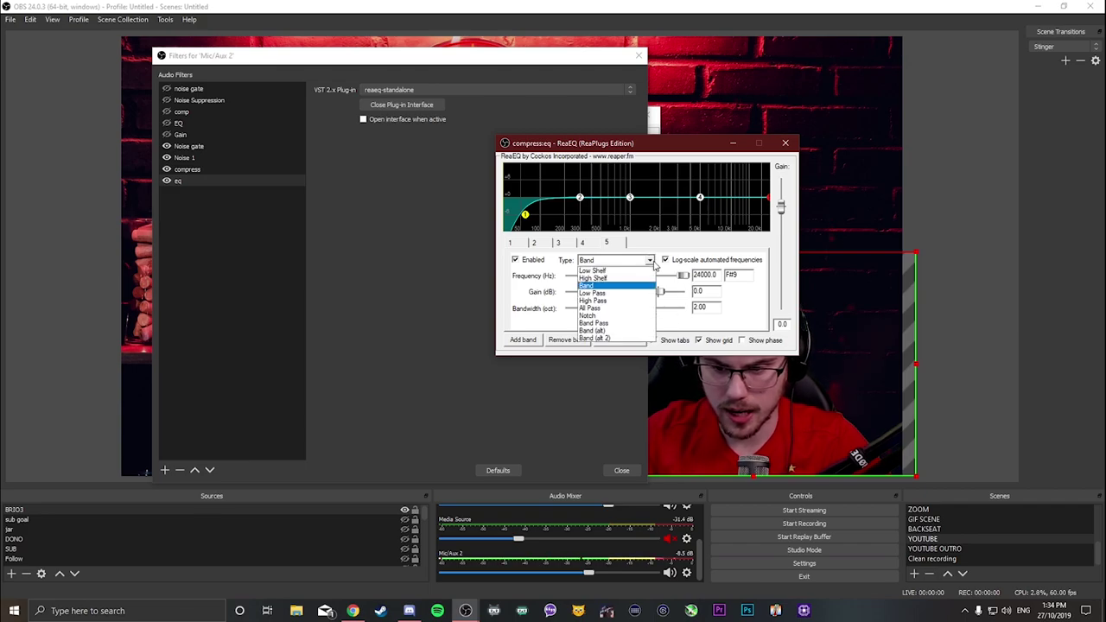
pyautogui.click(621, 295)
pyautogui.moveTo(683, 276); pyautogui.dragTo(681, 277)
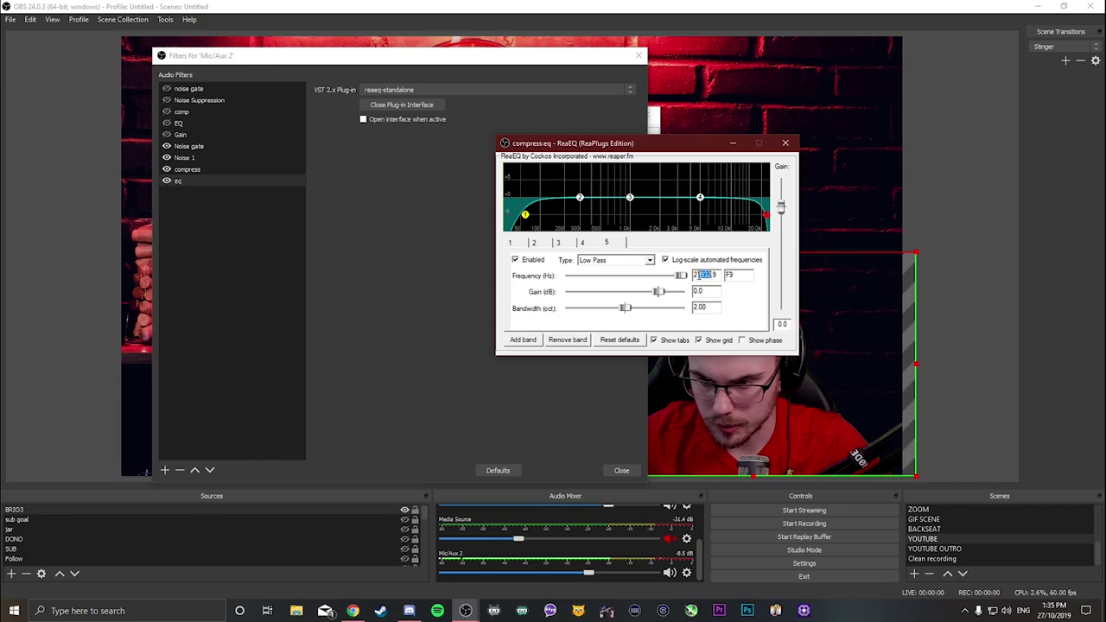
pyautogui.write('22')
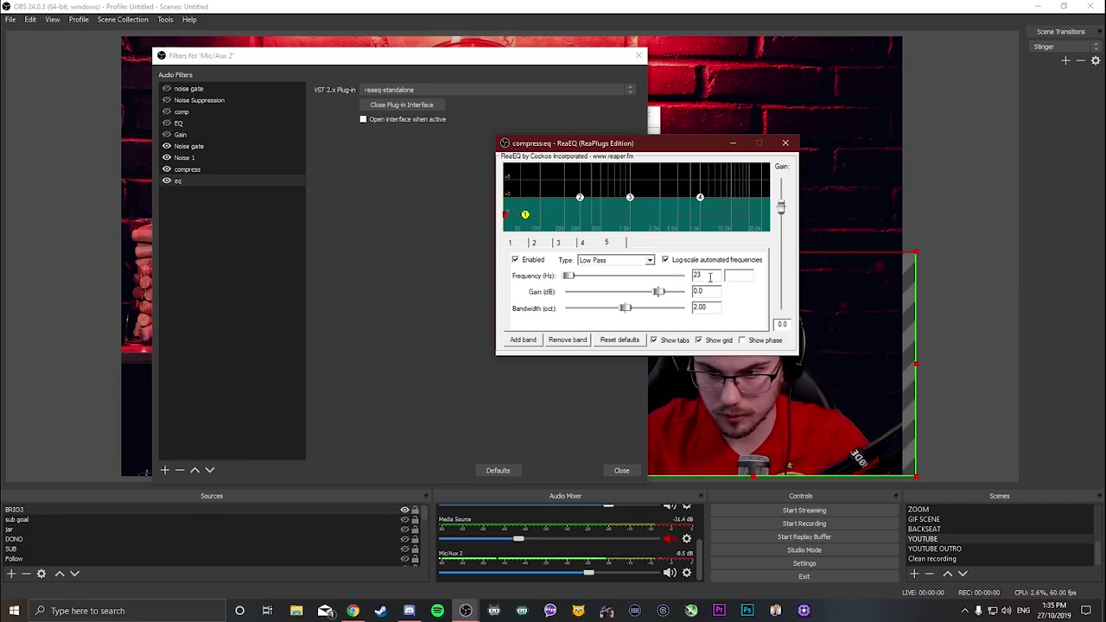
pyautogui.write('000')
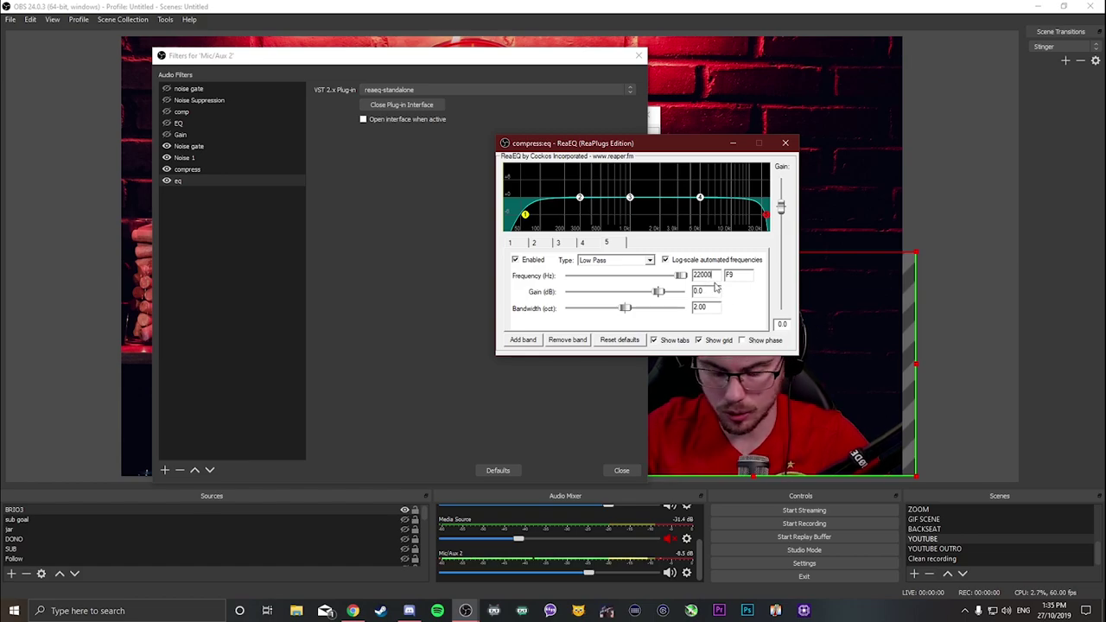
pyautogui.press('BackSpace')
pyautogui.press('BackSpace')
pyautogui.press('BackSpace')
pyautogui.press('BackSpace')
pyautogui.write('0000')
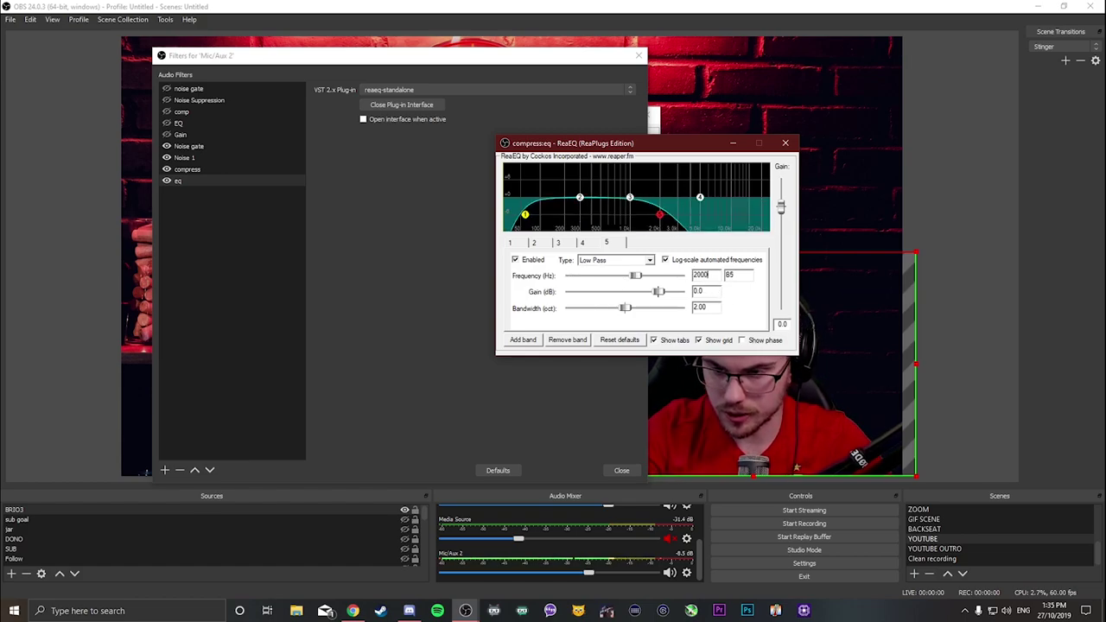